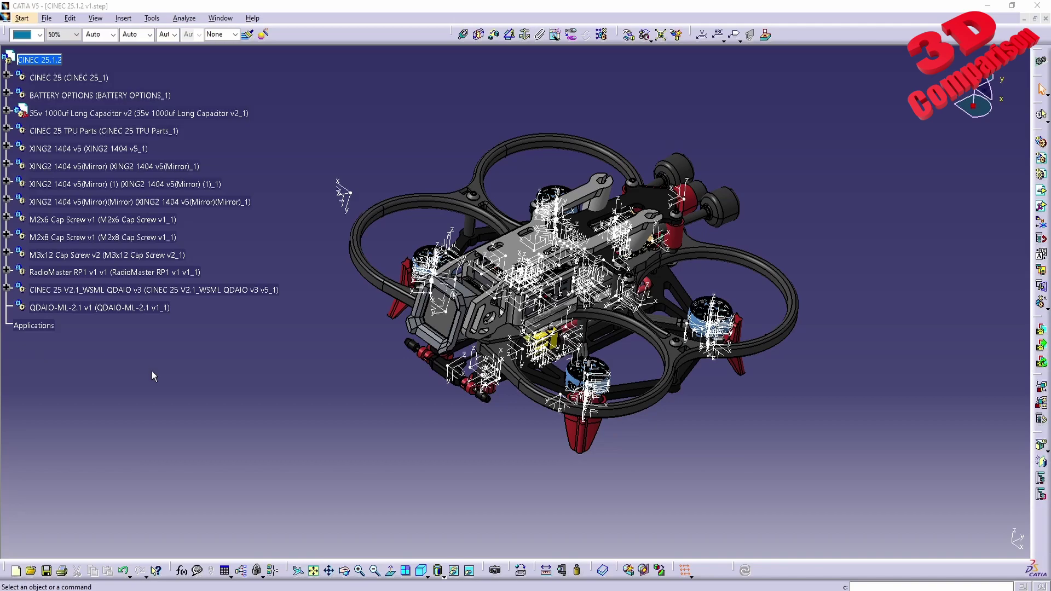
# Zoom in close on the drone's central body and bring up the Edit menu
pyautogui.moveTo(524, 425); pyautogui.dragTo(583, 391, button='middle')
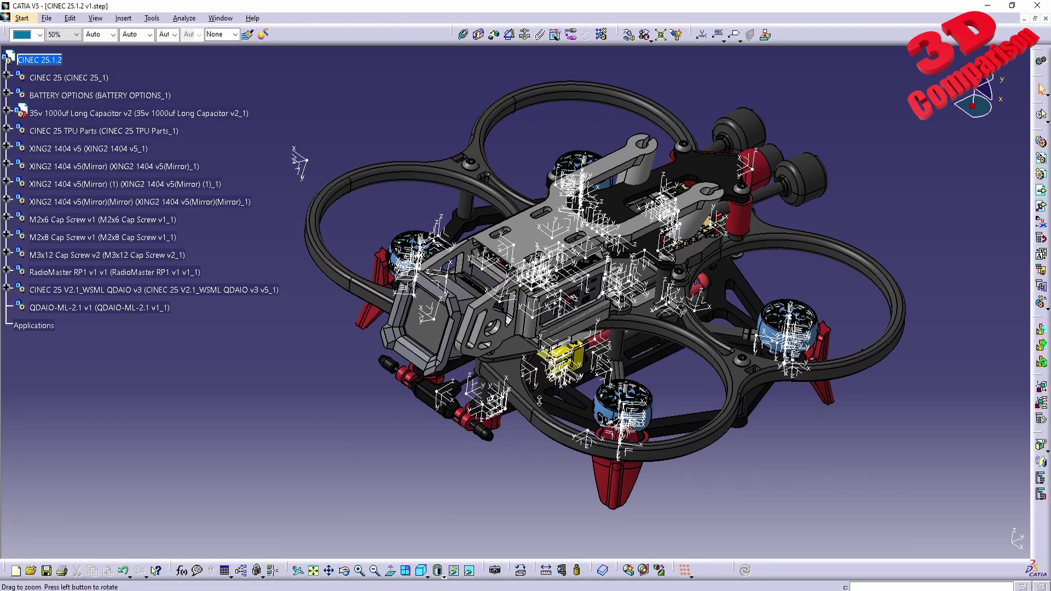
pyautogui.moveTo(583, 392)
pyautogui.mouseDown(button='middle')
pyautogui.moveTo(559, 304)
pyautogui.moveTo(55, 14)
pyautogui.mouseUp(button='middle')
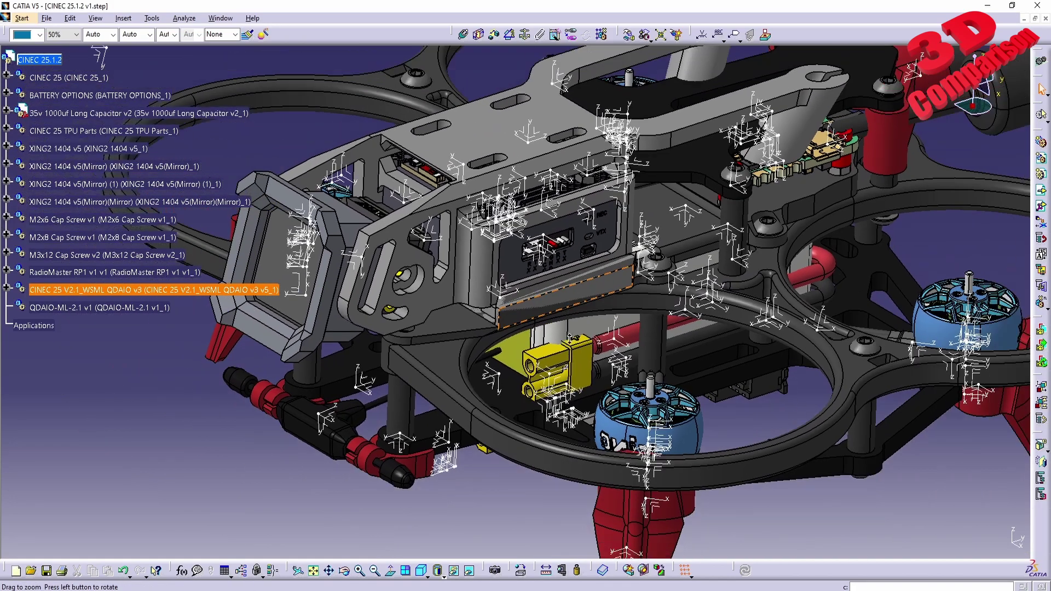
pyautogui.click(71, 18)
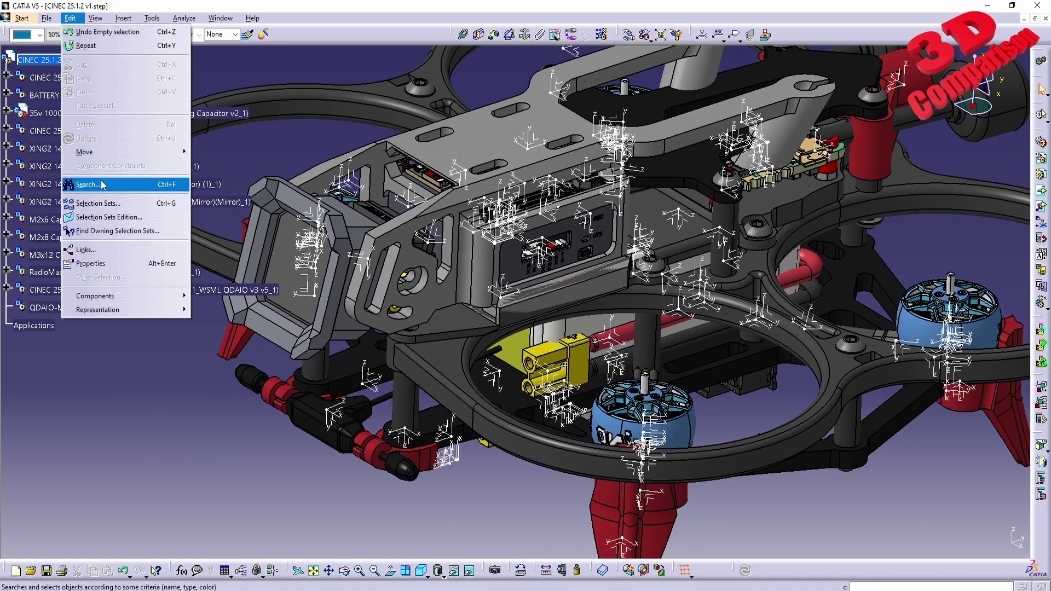
# Search the assembly for all elements of the axis-system type, picked from the model
pyautogui.click(146, 180)
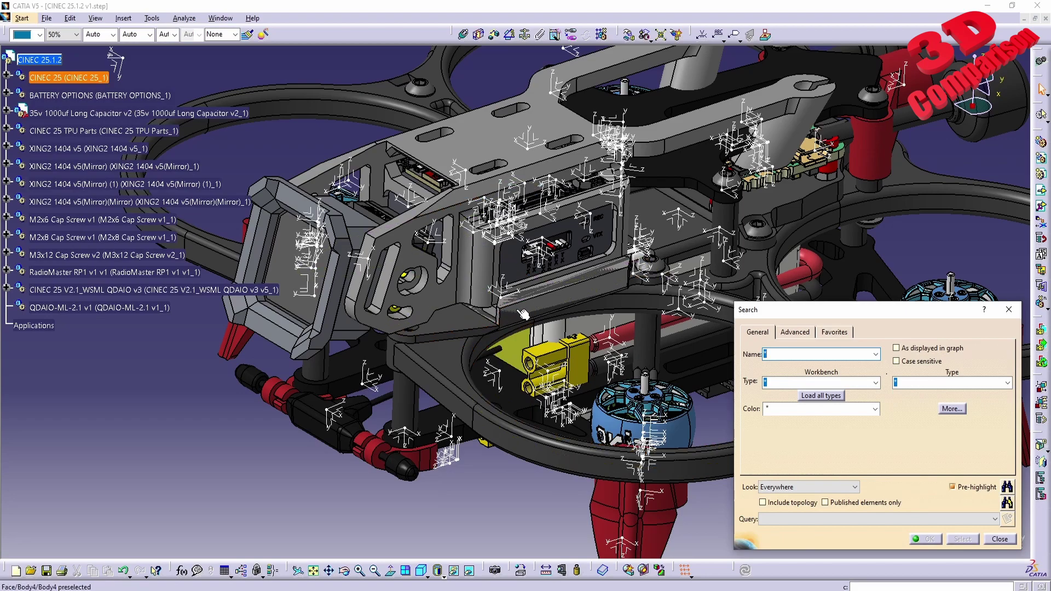
pyautogui.click(1007, 383)
pyautogui.click(914, 131)
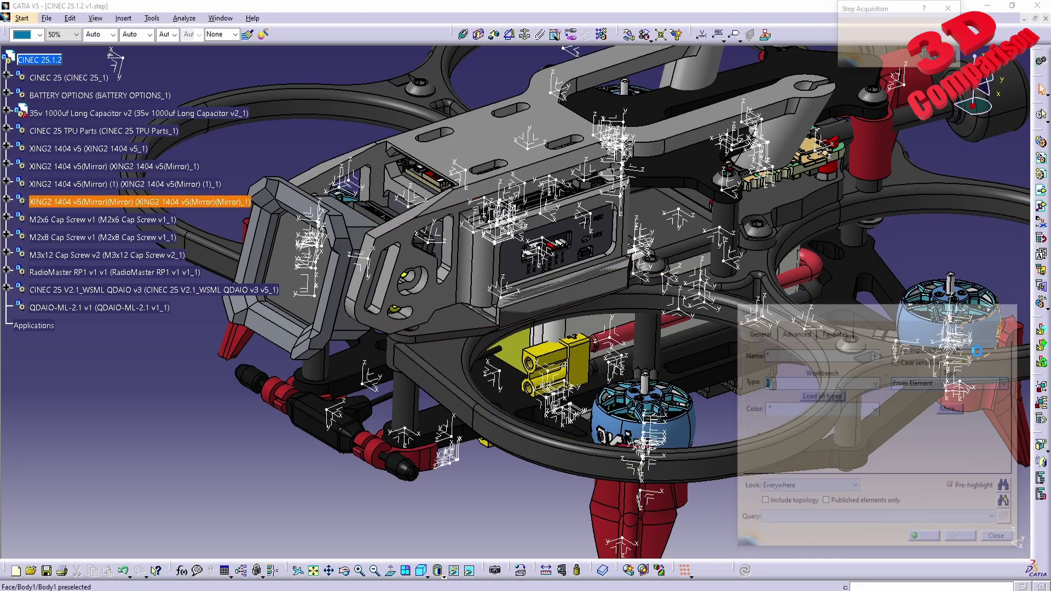
pyautogui.click(448, 436)
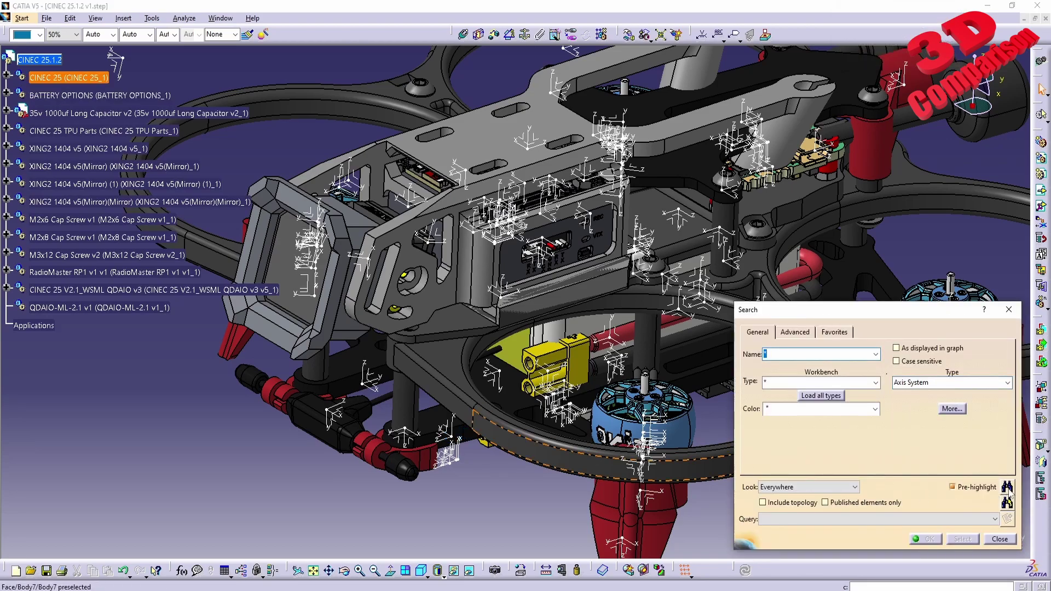
pyautogui.press('Return')
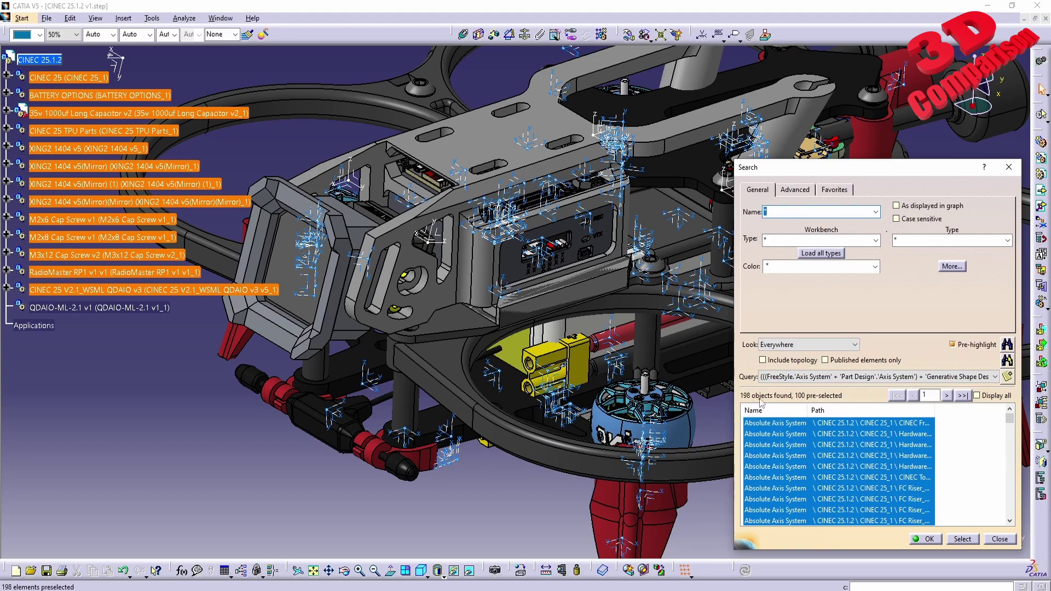
# Display all 198 found axis systems and select every one in the model
pyautogui.click(977, 396)
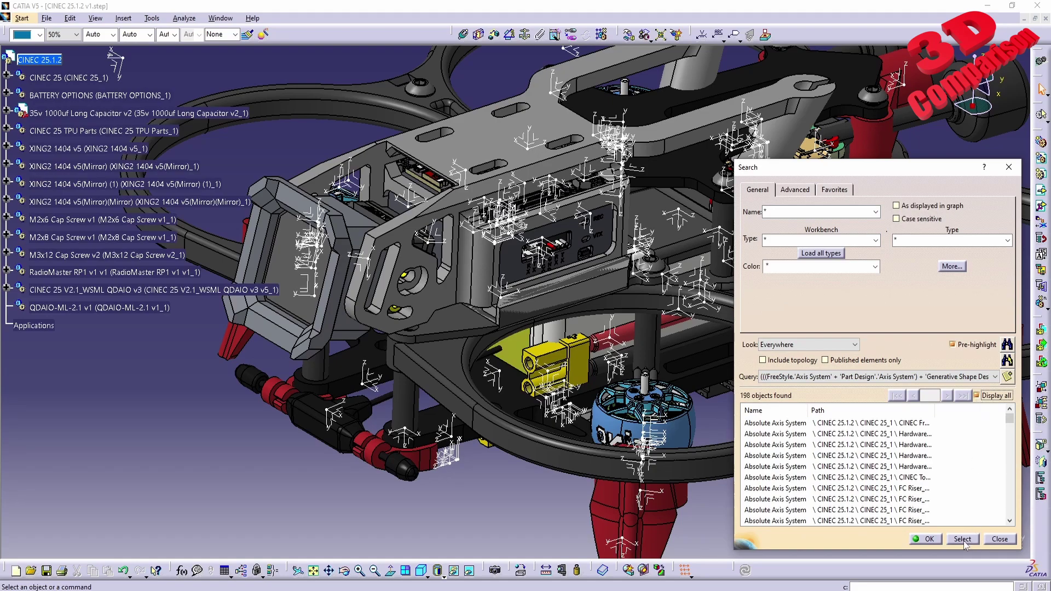
pyautogui.click(903, 427)
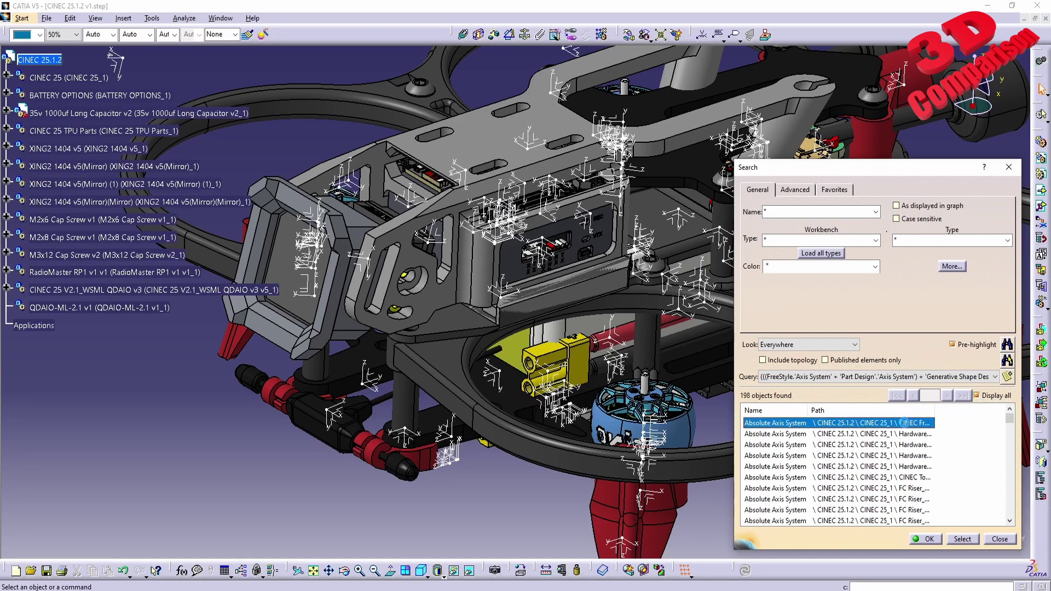
pyautogui.moveTo(1010, 438); pyautogui.dragTo(1021, 531)
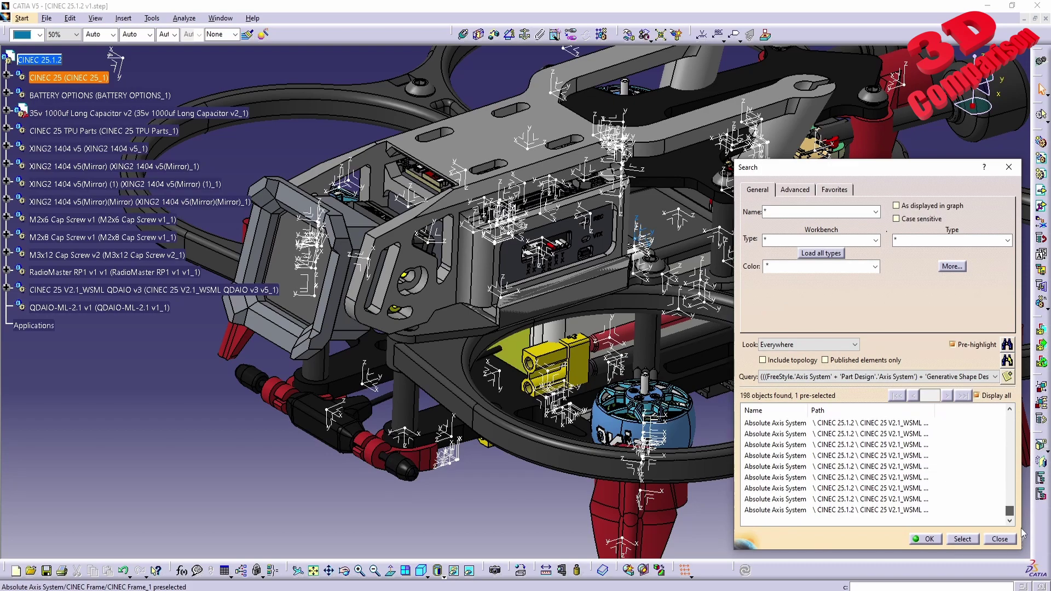
pyautogui.keyDown('shift'); pyautogui.click(913, 511); pyautogui.keyUp('shift')
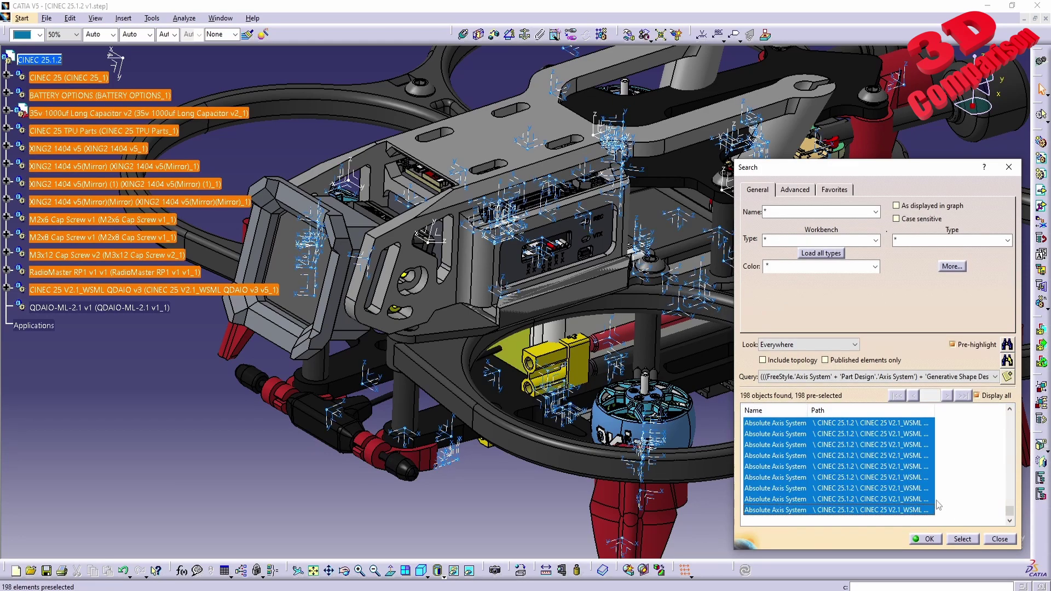
pyautogui.click(962, 539)
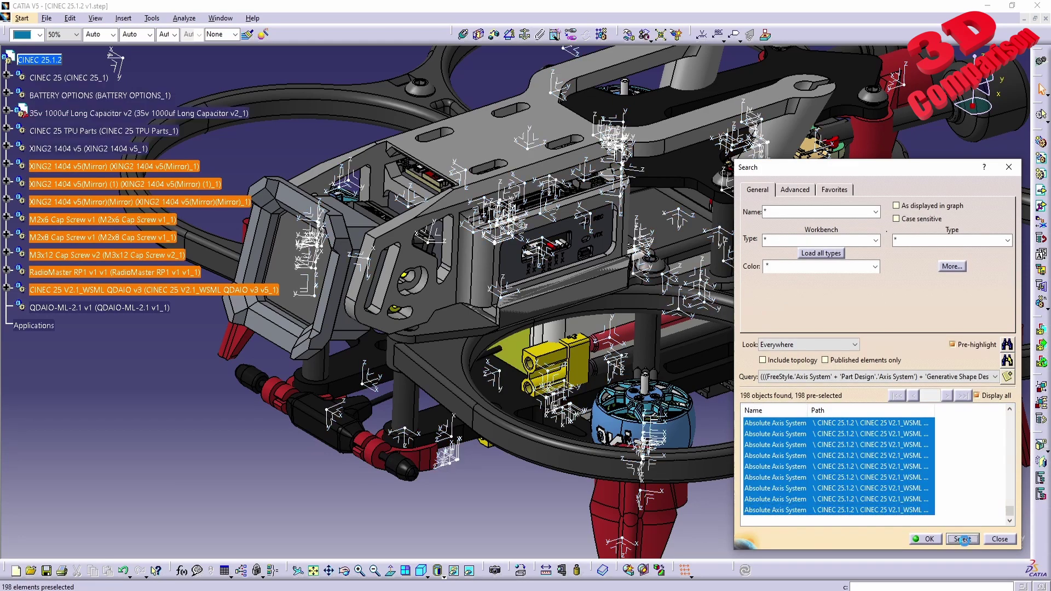
pyautogui.click(930, 539)
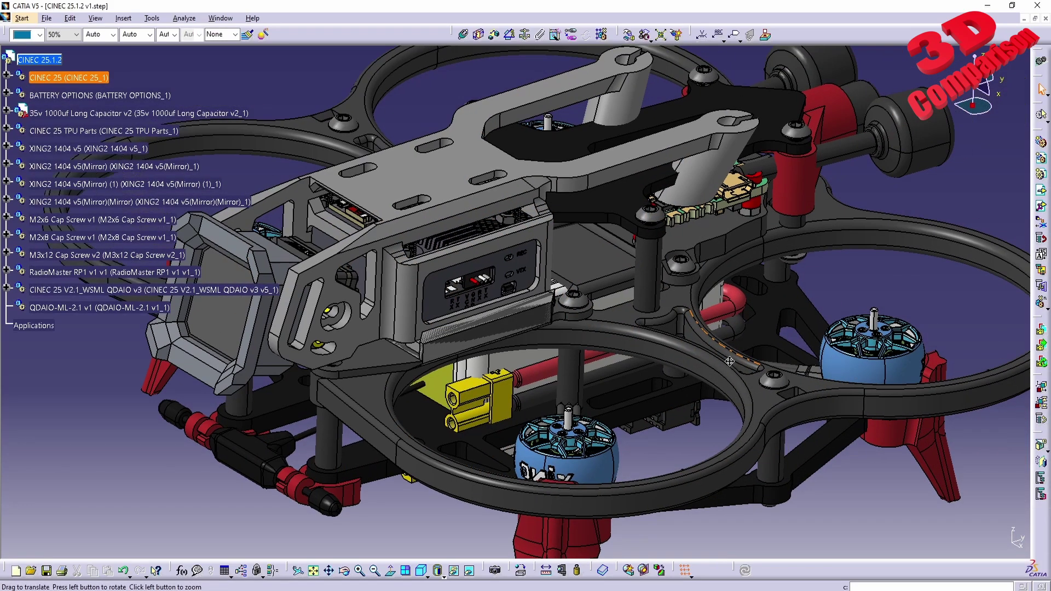
# Center the specification tree on Body27, then zoom out to the whole drone
pyautogui.moveTo(650, 438)
pyautogui.mouseDown(button='middle')
pyautogui.moveTo(685, 353)
pyautogui.moveTo(674, 241)
pyautogui.moveTo(556, 330)
pyautogui.moveTo(633, 336)
pyautogui.mouseUp(button='middle')
pyautogui.rightClick(633, 336)
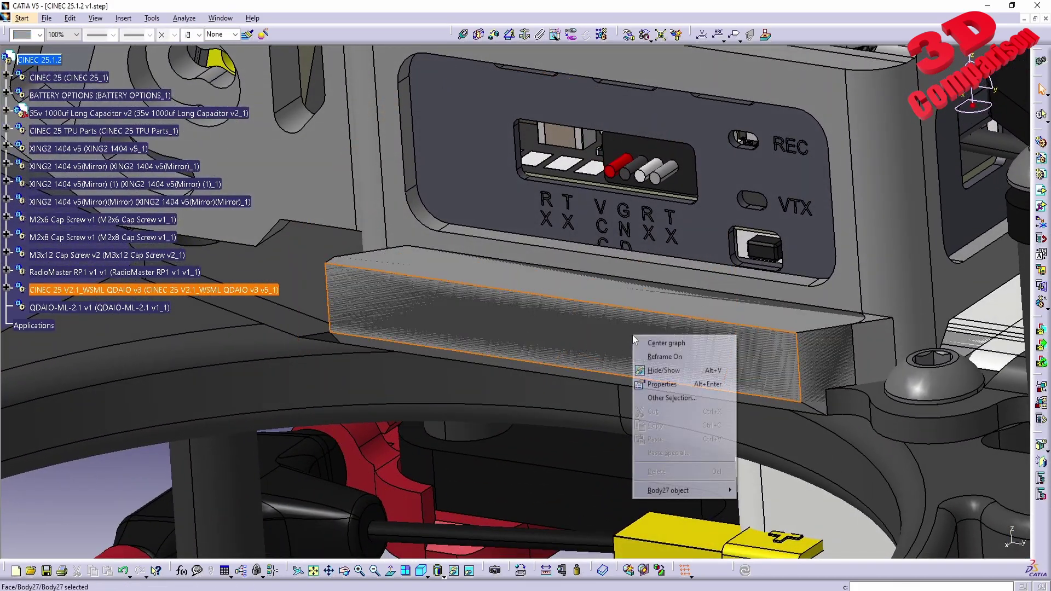
pyautogui.click(675, 343)
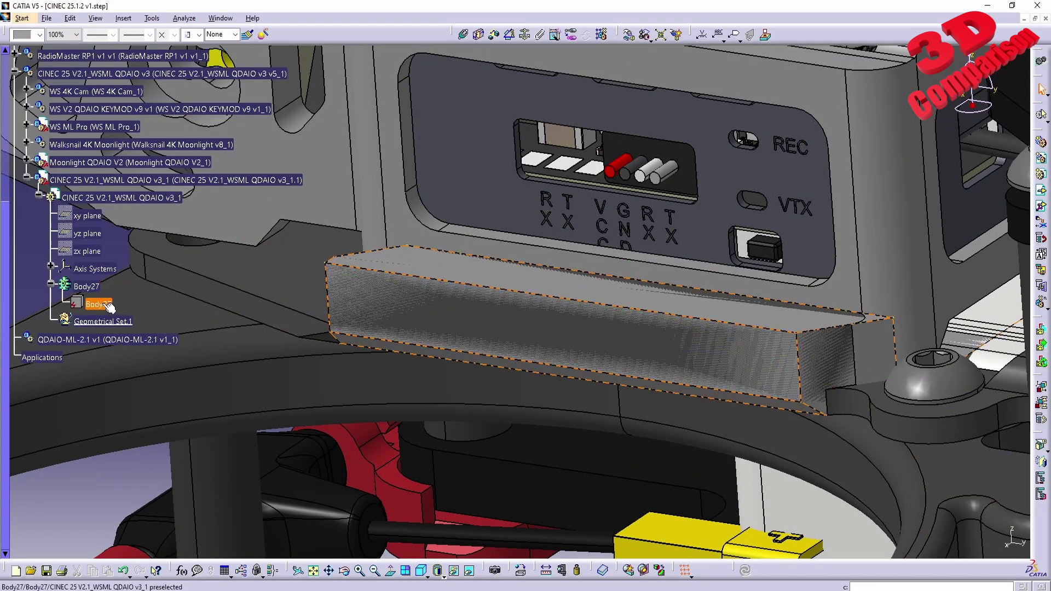
pyautogui.moveTo(436, 295)
pyautogui.mouseDown(button='middle')
pyautogui.moveTo(674, 371)
pyautogui.moveTo(792, 451)
pyautogui.mouseUp(button='middle')
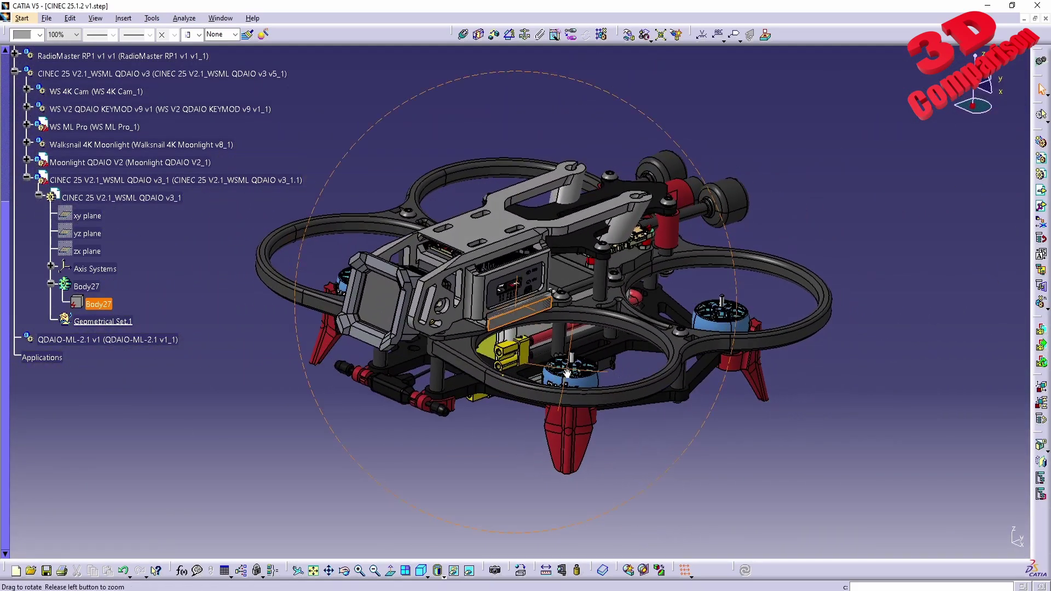
pyautogui.click(792, 446)
# Check Contact + Clash between all components, finding 516 interferences
pyautogui.click(629, 571)
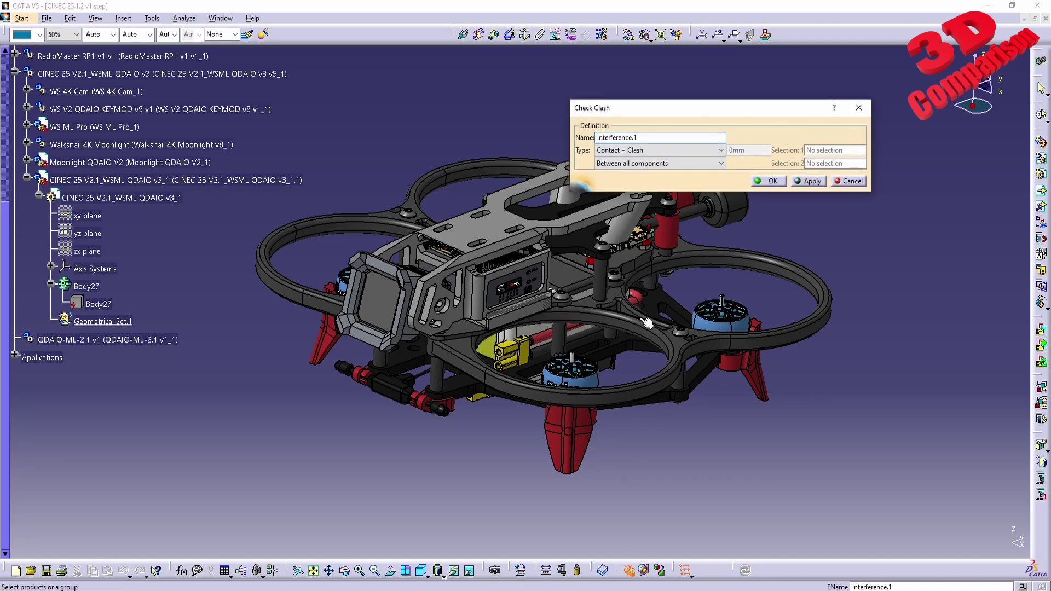
pyautogui.click(691, 152)
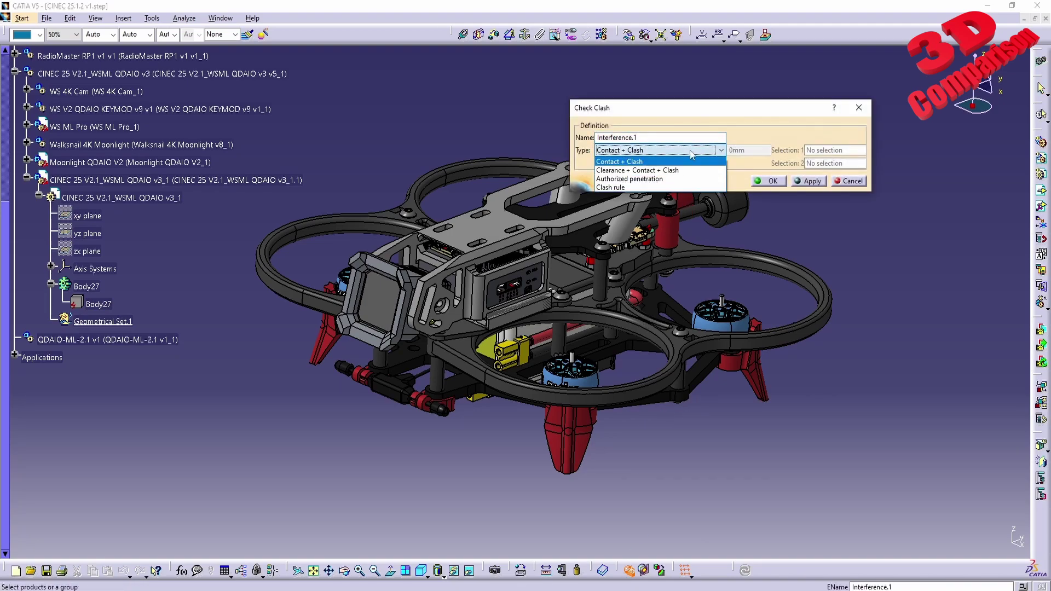
pyautogui.click(692, 154)
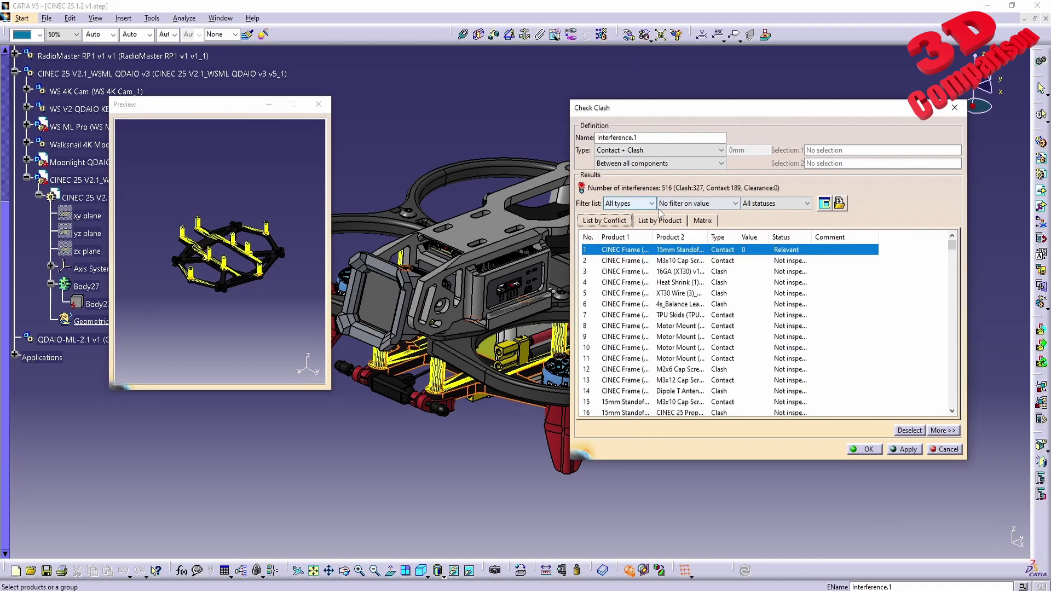
# Filter results to clashes only and preview clashes 3, 4 and 5 (XT30 wire) as Relevant
pyautogui.click(638, 203)
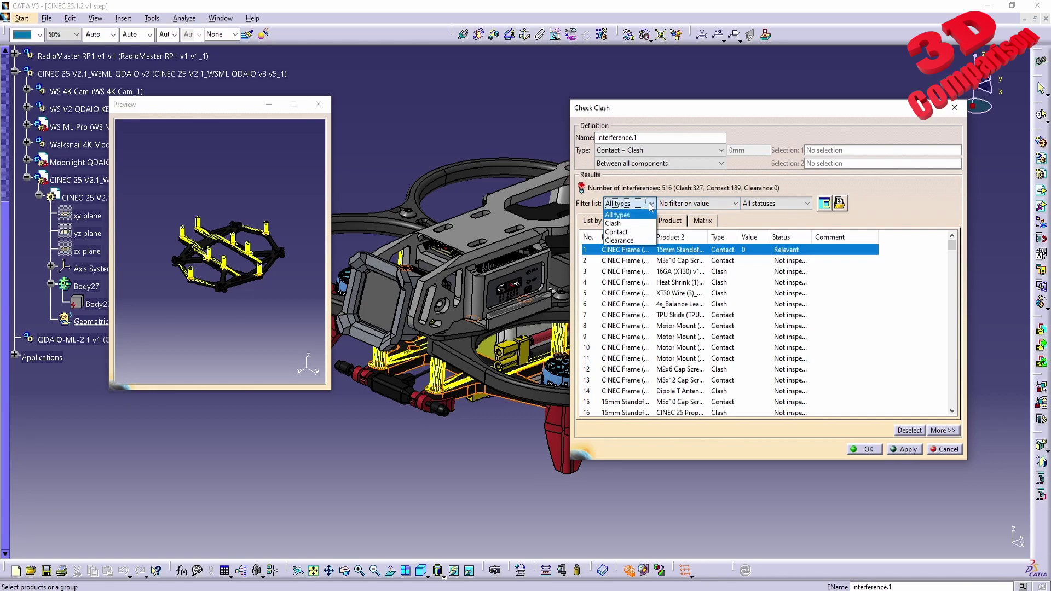
pyautogui.click(627, 224)
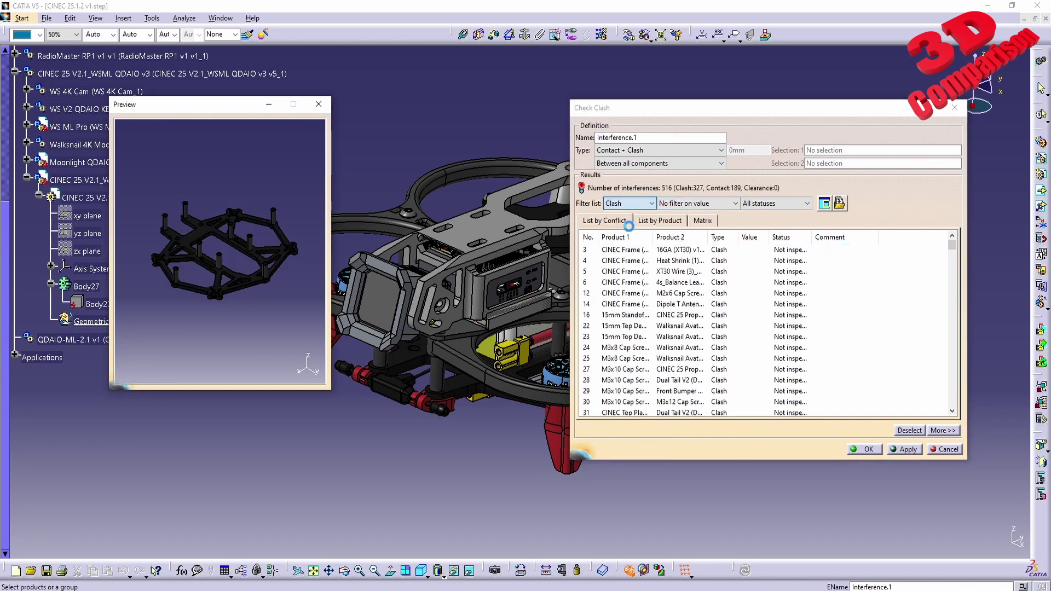
pyautogui.click(742, 251)
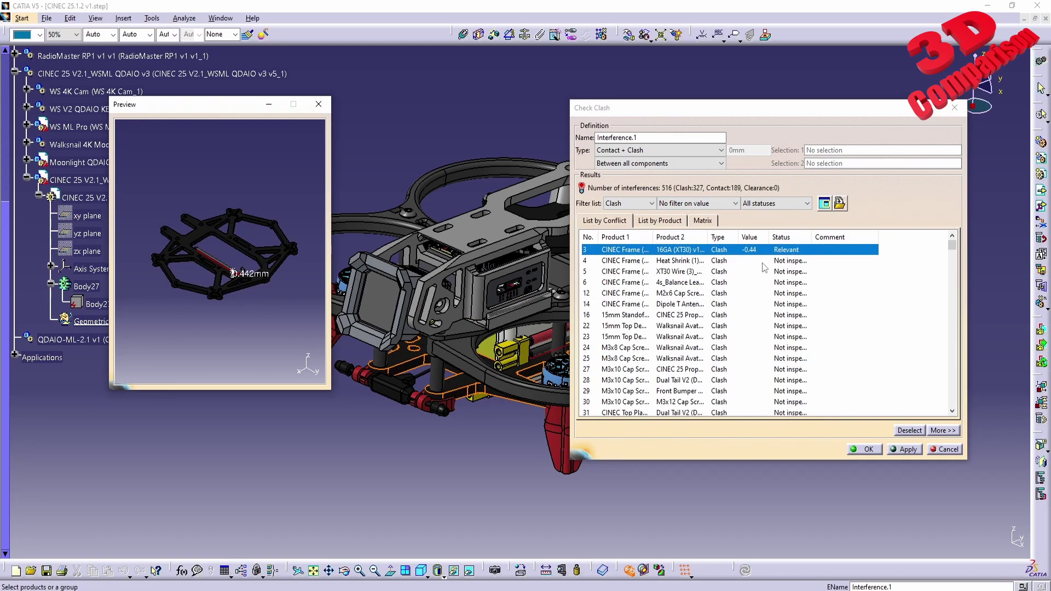
pyautogui.moveTo(234, 326)
pyautogui.mouseDown(button='middle')
pyautogui.moveTo(217, 223)
pyautogui.moveTo(220, 240)
pyautogui.mouseUp(button='middle')
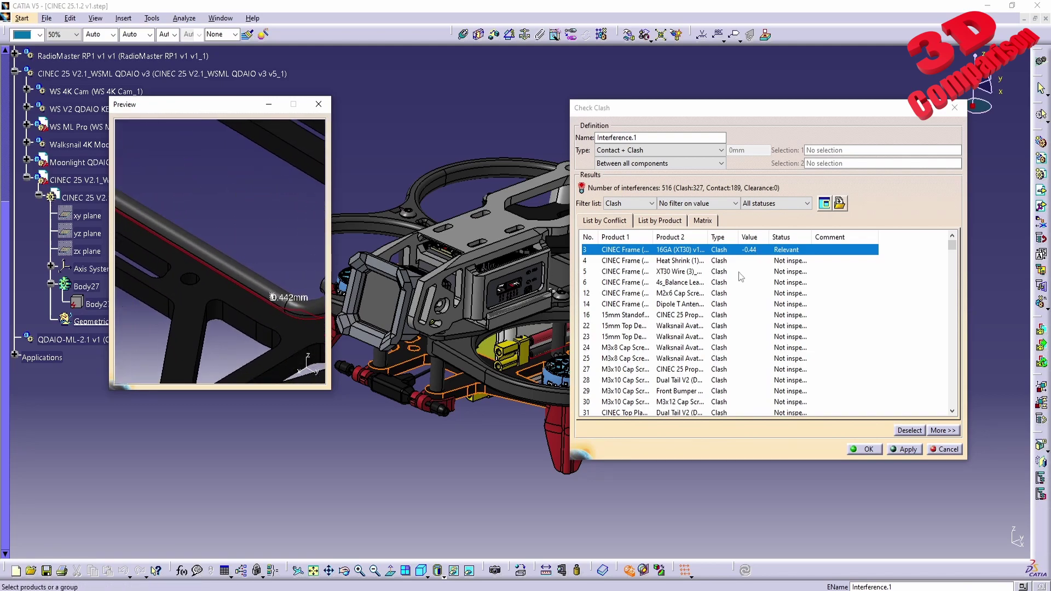
pyautogui.click(764, 262)
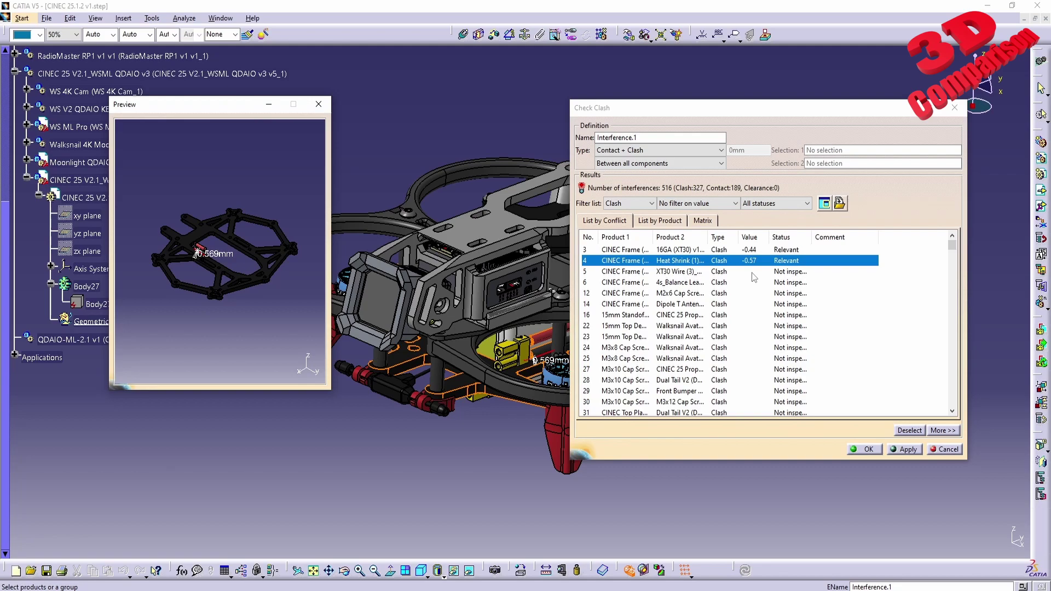
pyautogui.click(753, 274)
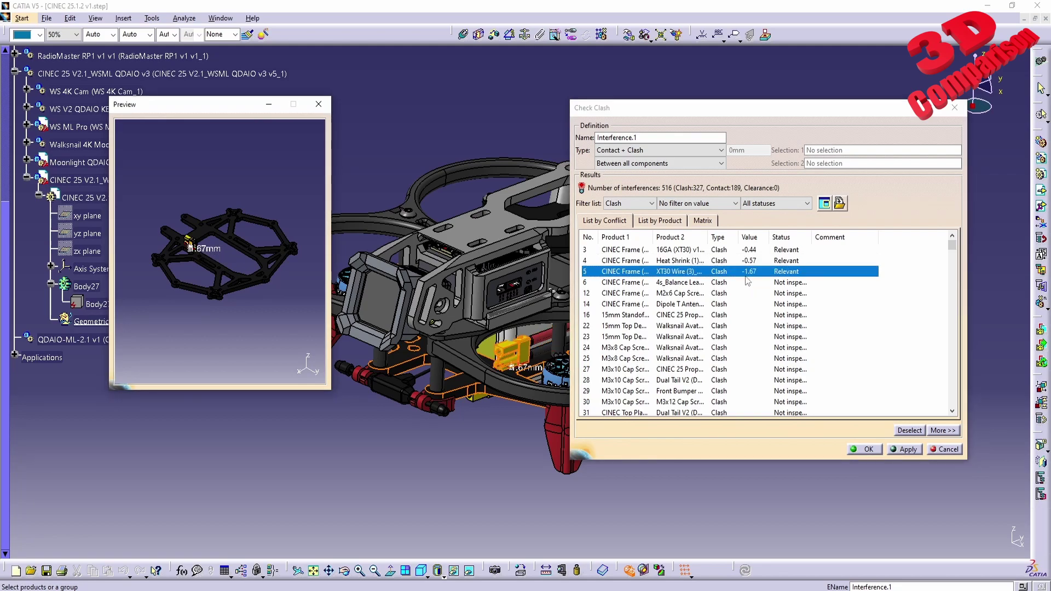
pyautogui.moveTo(182, 273); pyautogui.dragTo(229, 224, button='middle')
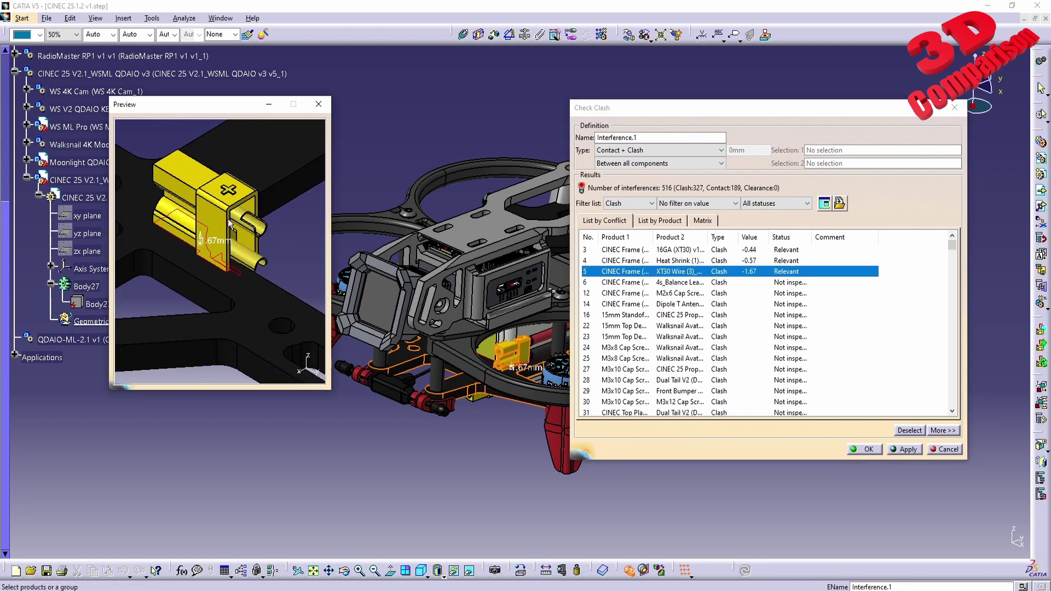
# Mark clashes 6, 12, 14, 16 and 22 (3.36 mm overlap) Relevant
pyautogui.click(798, 284)
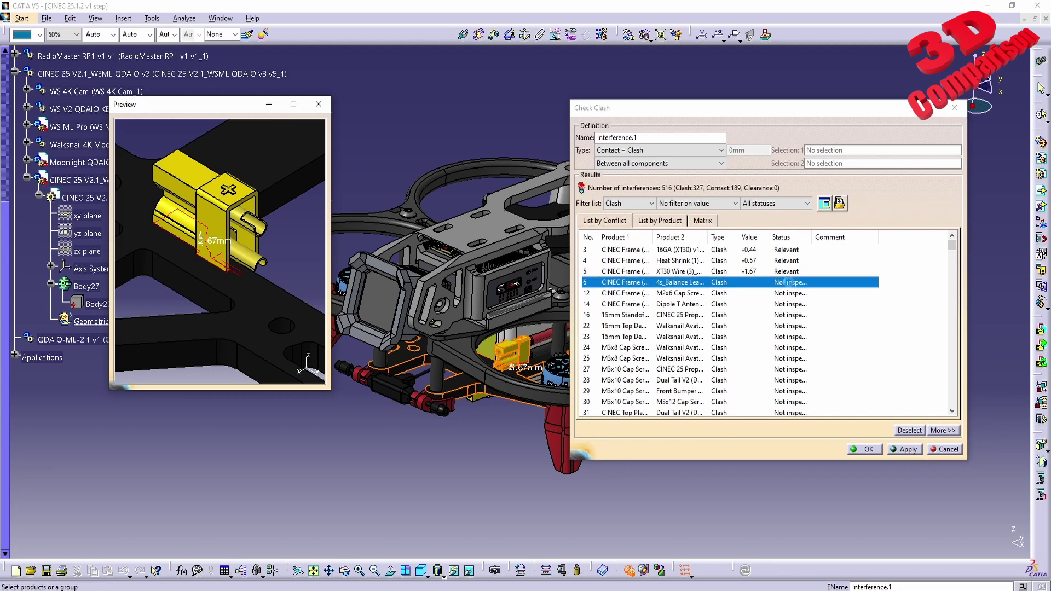
pyautogui.moveTo(320, 291)
pyautogui.mouseDown(button='middle')
pyautogui.moveTo(249, 215)
pyautogui.moveTo(519, 286)
pyautogui.mouseUp(button='middle')
pyautogui.click(761, 294)
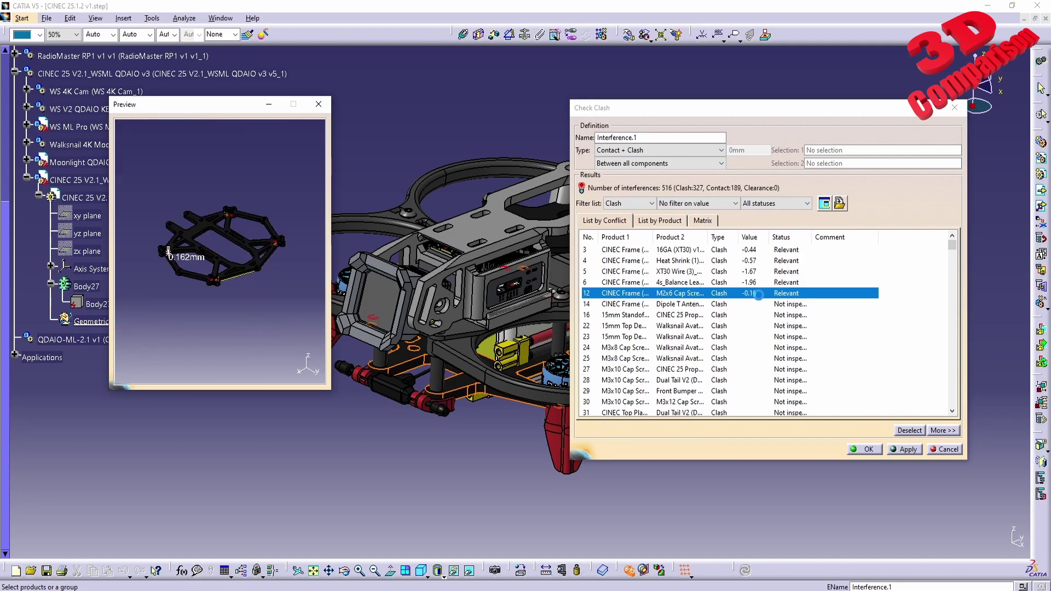
pyautogui.click(753, 304)
pyautogui.click(753, 315)
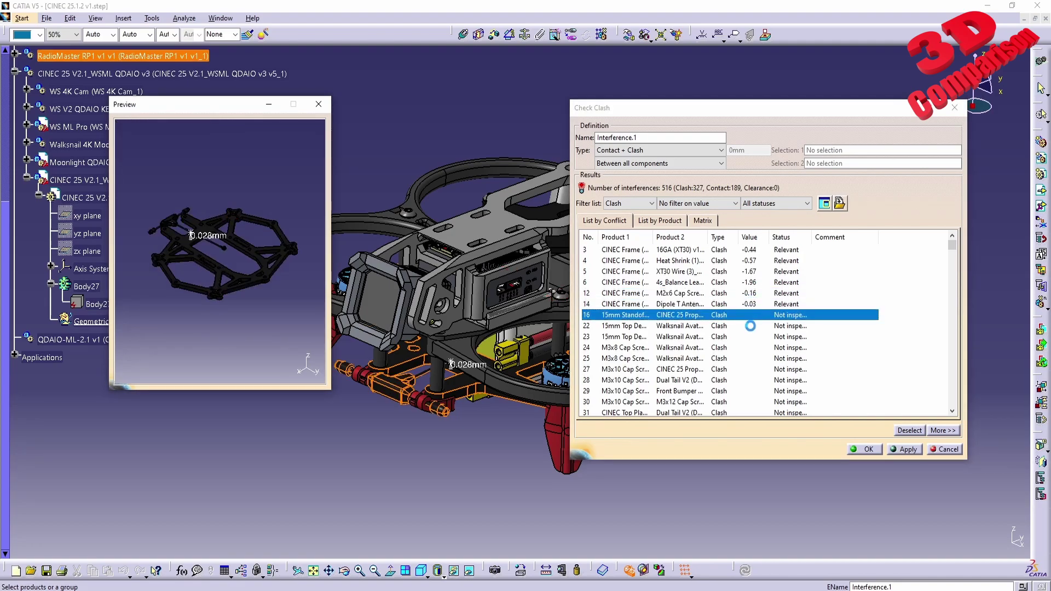
pyautogui.click(752, 326)
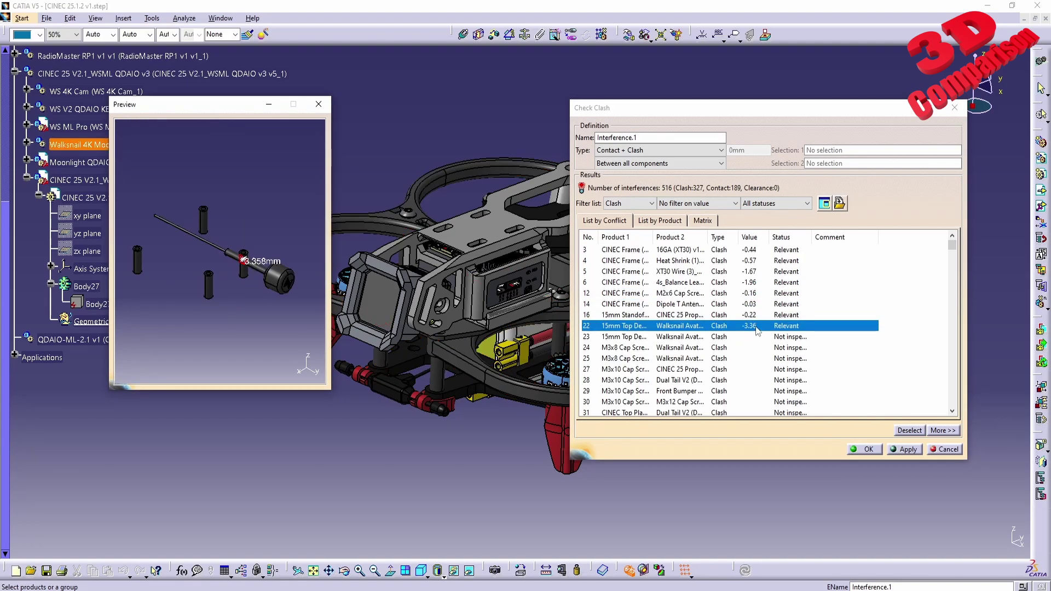
pyautogui.moveTo(241, 257)
pyautogui.mouseDown(button='middle')
pyautogui.moveTo(233, 211)
pyautogui.moveTo(240, 274)
pyautogui.moveTo(251, 281)
pyautogui.mouseUp(button='middle')
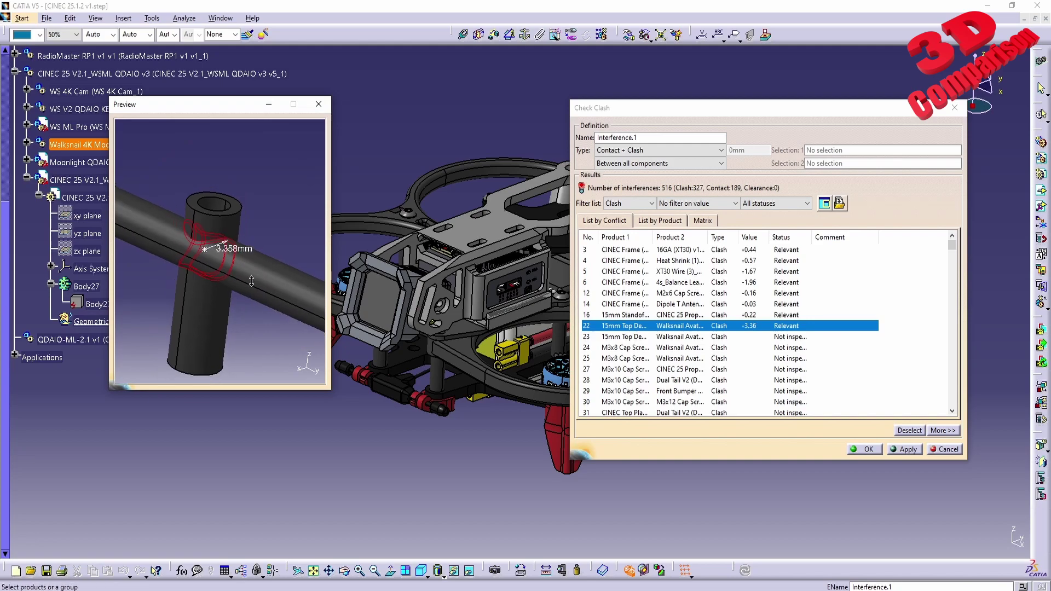
# Mark clashes 23 through 30 Relevant, including the 4.49 mm screw overlap
pyautogui.click(745, 340)
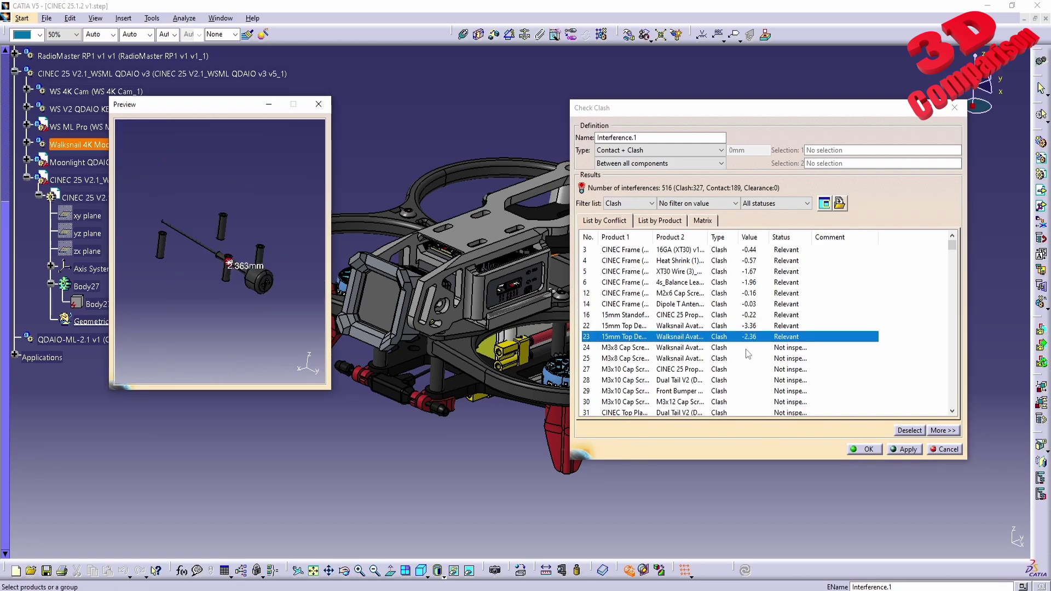
pyautogui.click(747, 350)
pyautogui.click(748, 358)
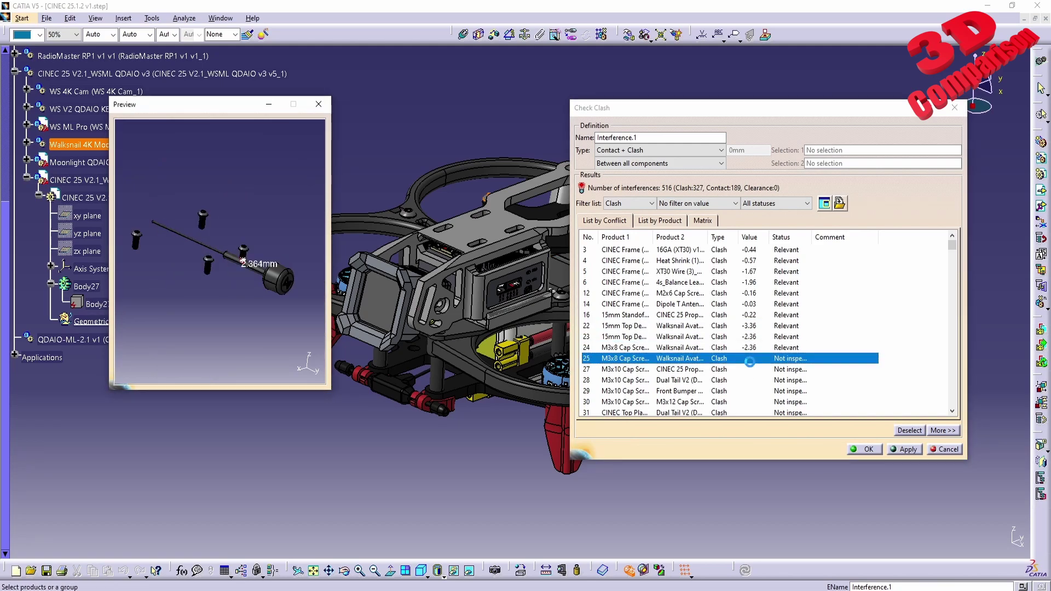
pyautogui.click(749, 369)
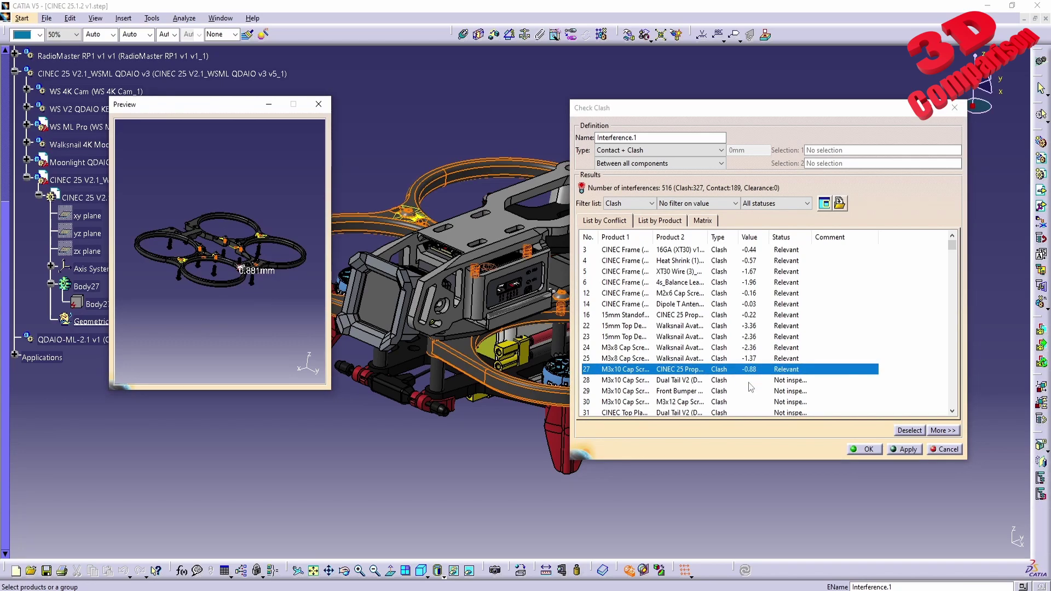
pyautogui.click(748, 380)
pyautogui.click(748, 391)
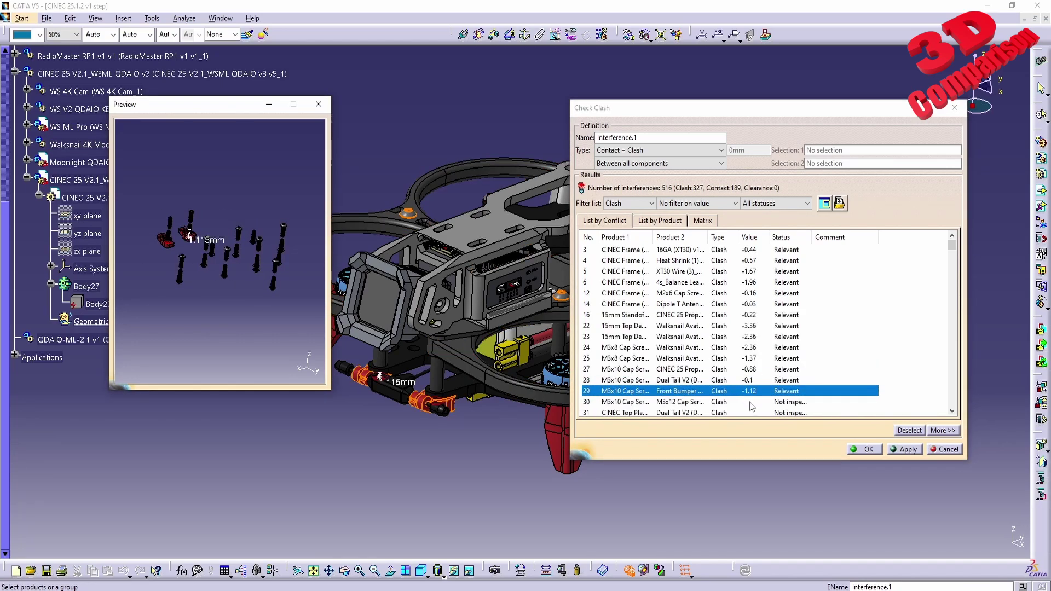
pyautogui.click(750, 401)
pyautogui.scroll(-1, 769, 399)
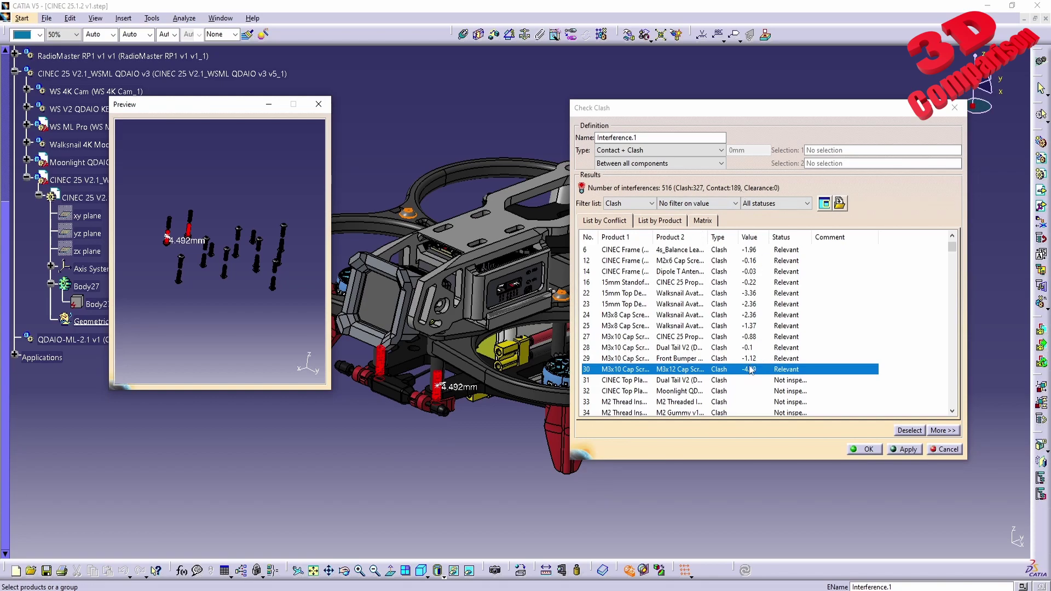
pyautogui.moveTo(223, 261)
pyautogui.mouseDown(button='middle')
pyautogui.moveTo(257, 258)
pyautogui.moveTo(270, 189)
pyautogui.mouseUp(button='middle')
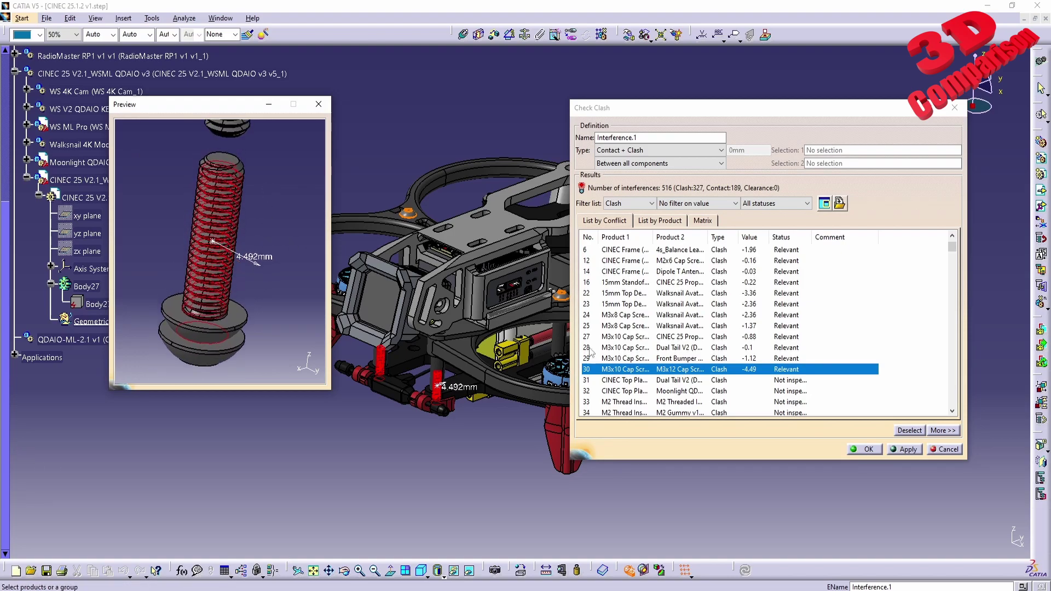
# Mark clashes 32 (5.64 mm), 33, 34, 35 and 36 Relevant
pyautogui.click(747, 382)
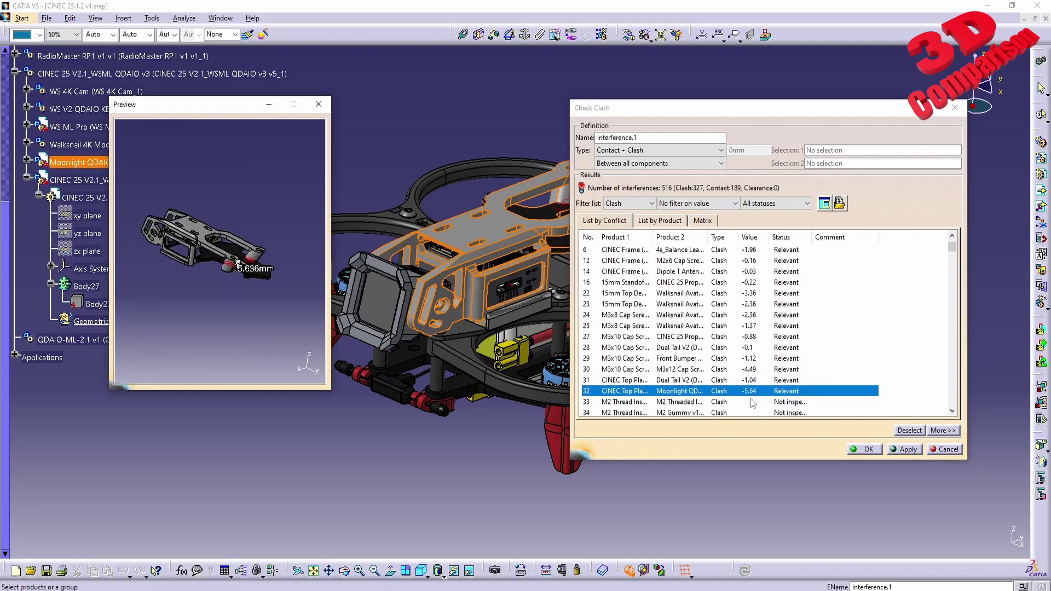
pyautogui.moveTo(253, 301)
pyautogui.mouseDown(button='middle')
pyautogui.moveTo(259, 191)
pyautogui.moveTo(175, 267)
pyautogui.moveTo(224, 252)
pyautogui.mouseUp(button='middle')
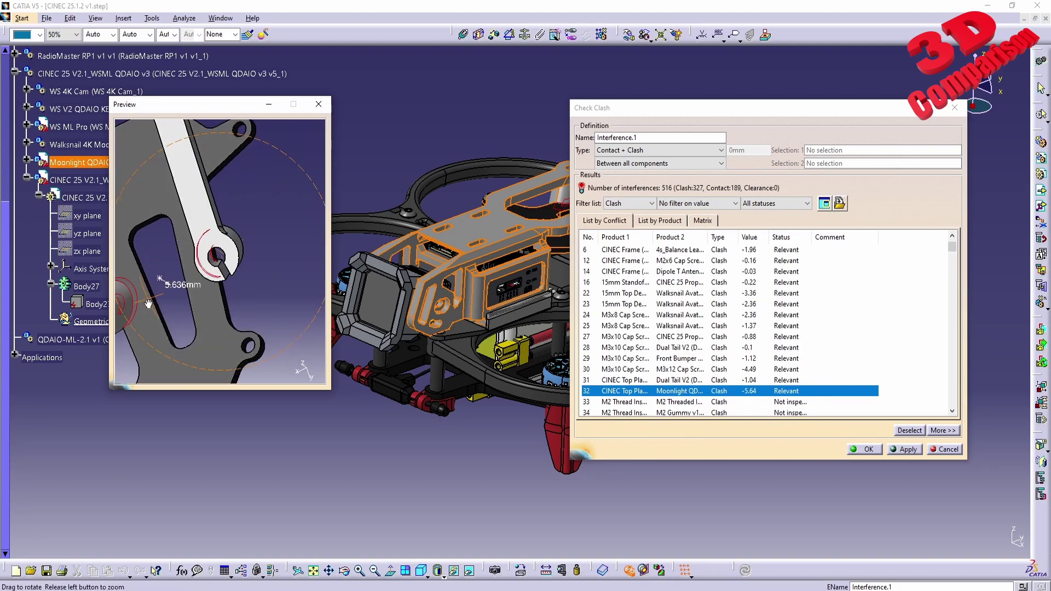
pyautogui.click(748, 402)
pyautogui.scroll(-1, 750, 400)
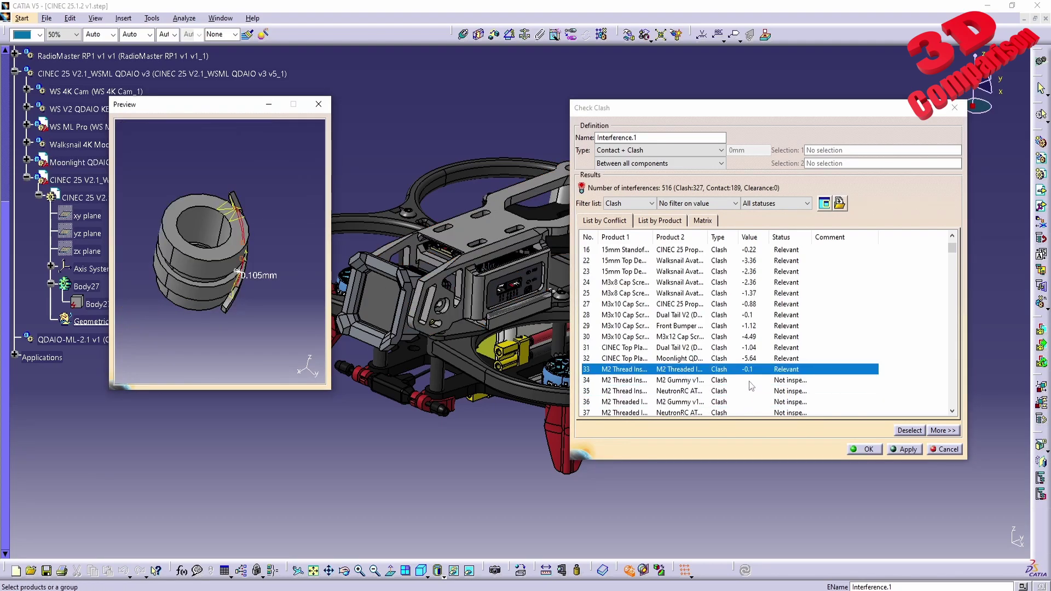
pyautogui.click(750, 381)
pyautogui.click(749, 391)
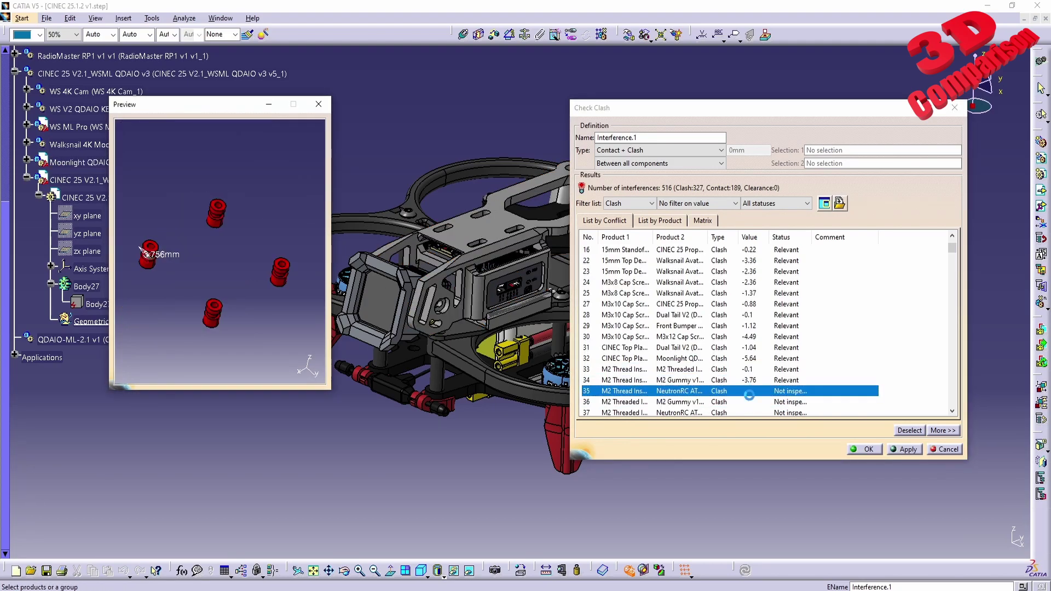
pyautogui.click(749, 402)
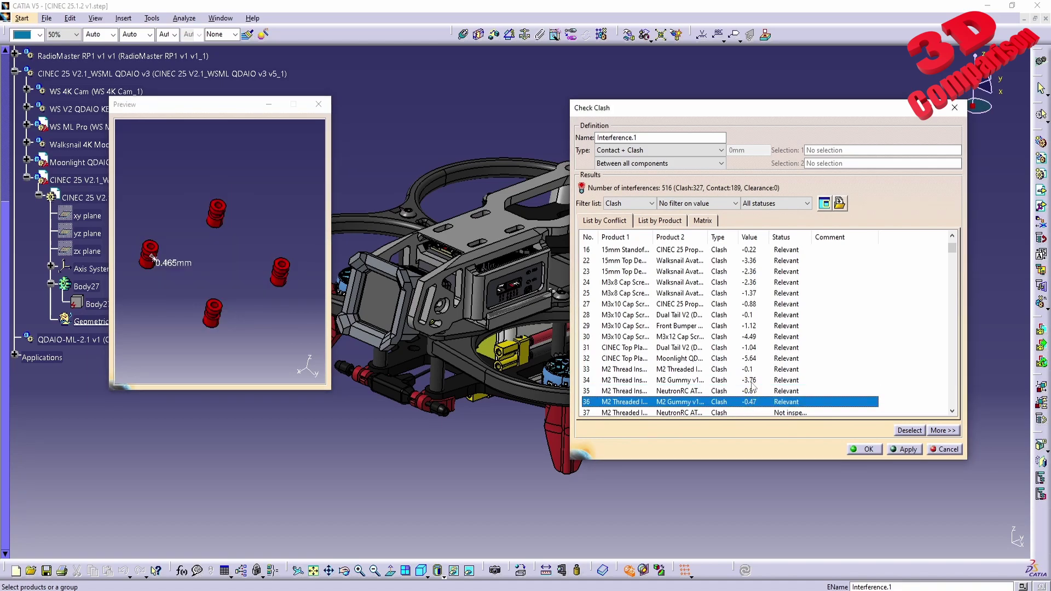
# Mark clashes 38, 40, 41, 43, 44, 45 and 47 Relevant
pyautogui.scroll(-1, 751, 387)
pyautogui.click(750, 381)
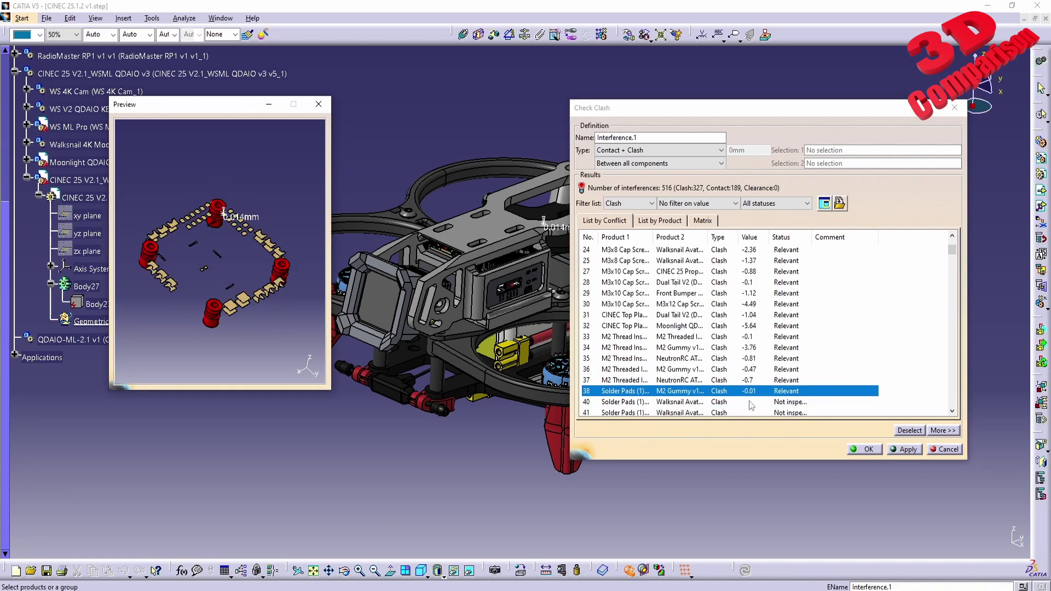
pyautogui.click(751, 403)
pyautogui.scroll(-2, 751, 383)
pyautogui.click(751, 351)
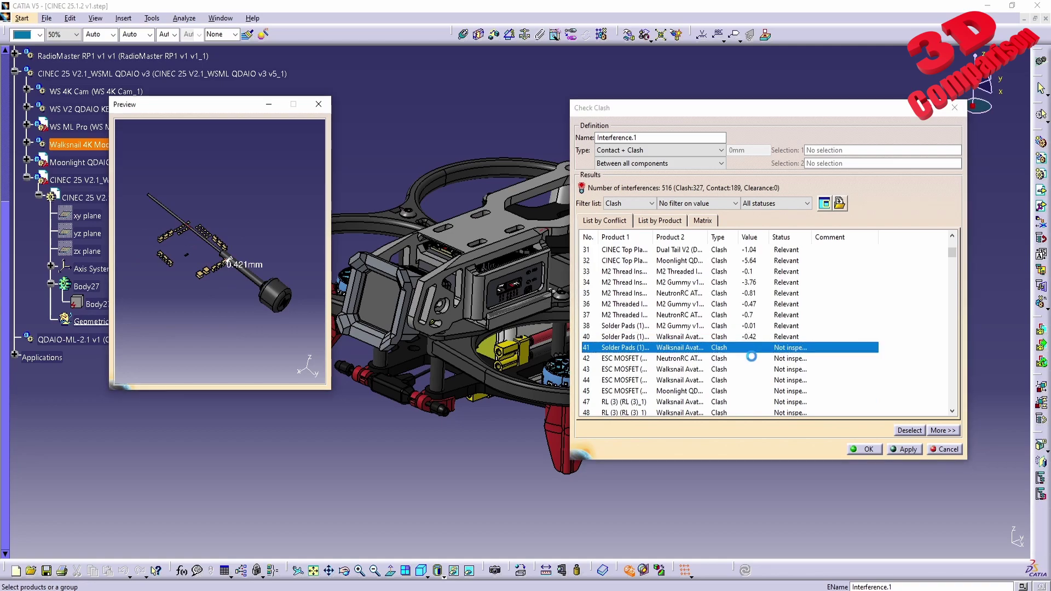
pyautogui.click(749, 370)
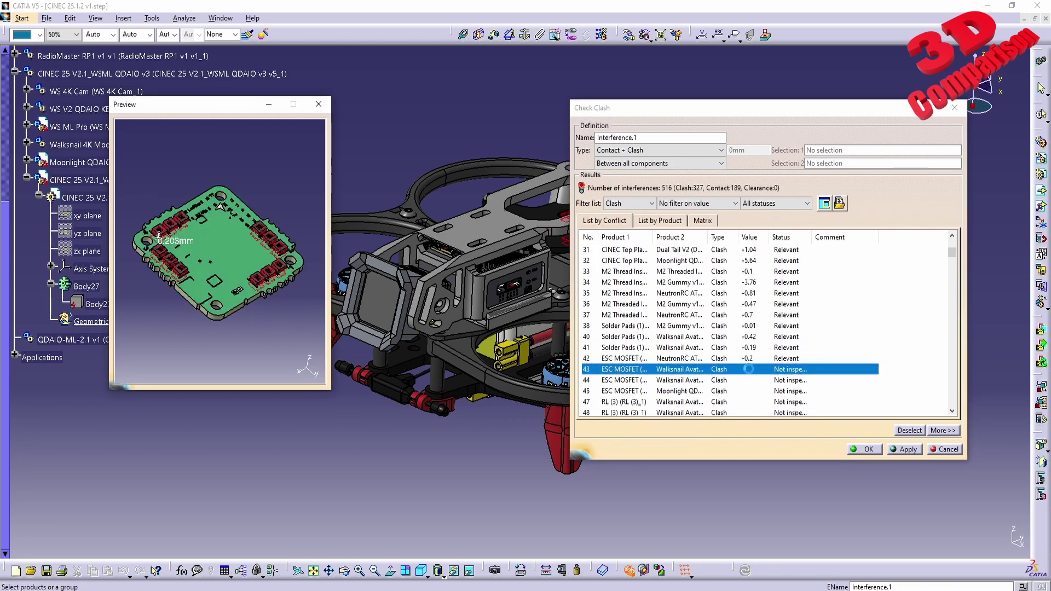
pyautogui.click(750, 380)
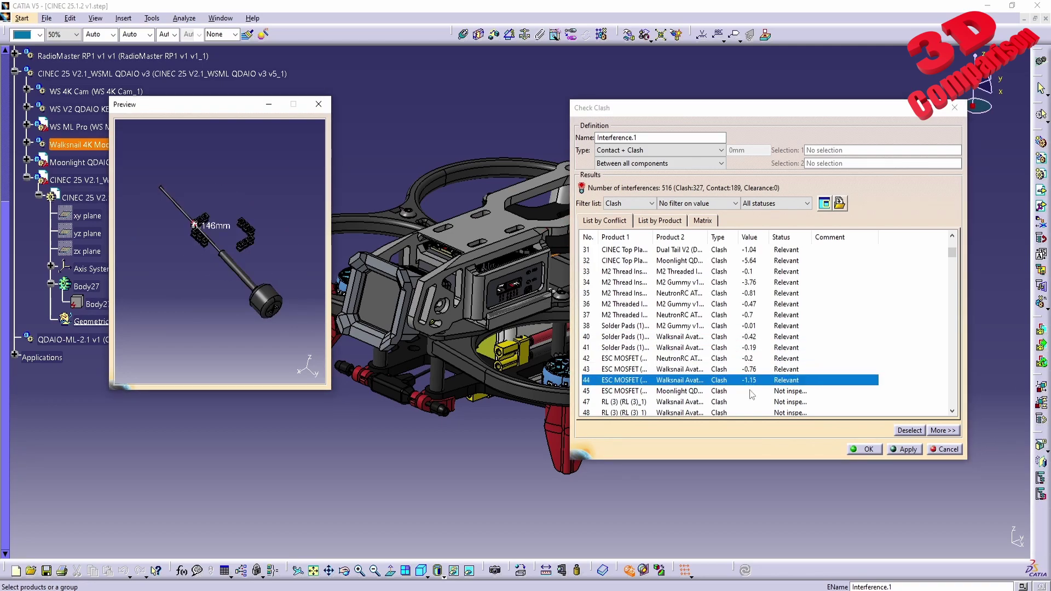
pyautogui.click(751, 391)
pyautogui.click(753, 404)
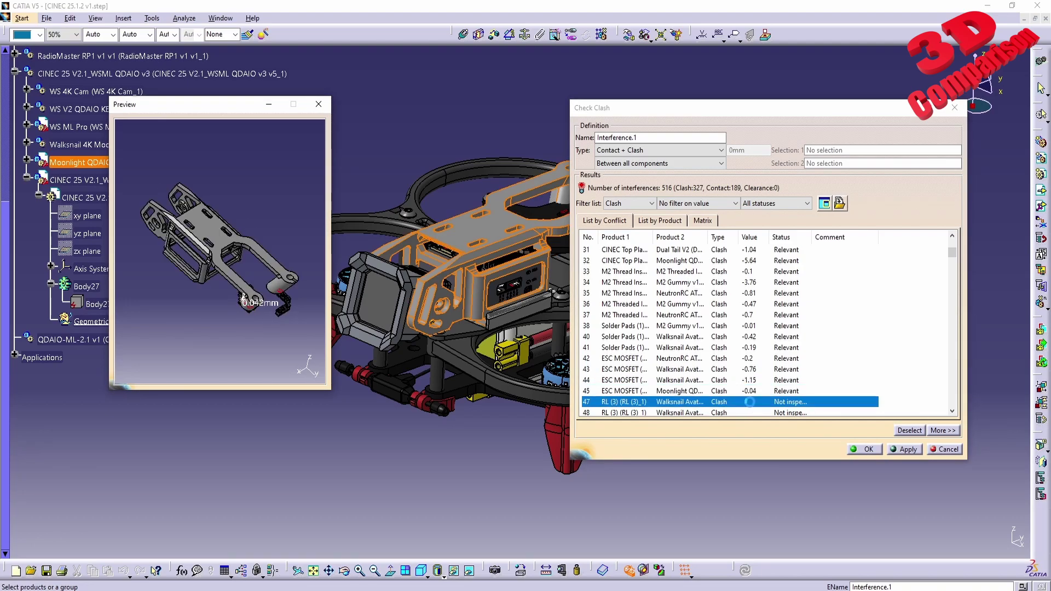
# Mark clashes 48, 49, 51 and 55 Relevant
pyautogui.scroll(-1, 751, 399)
pyautogui.click(747, 379)
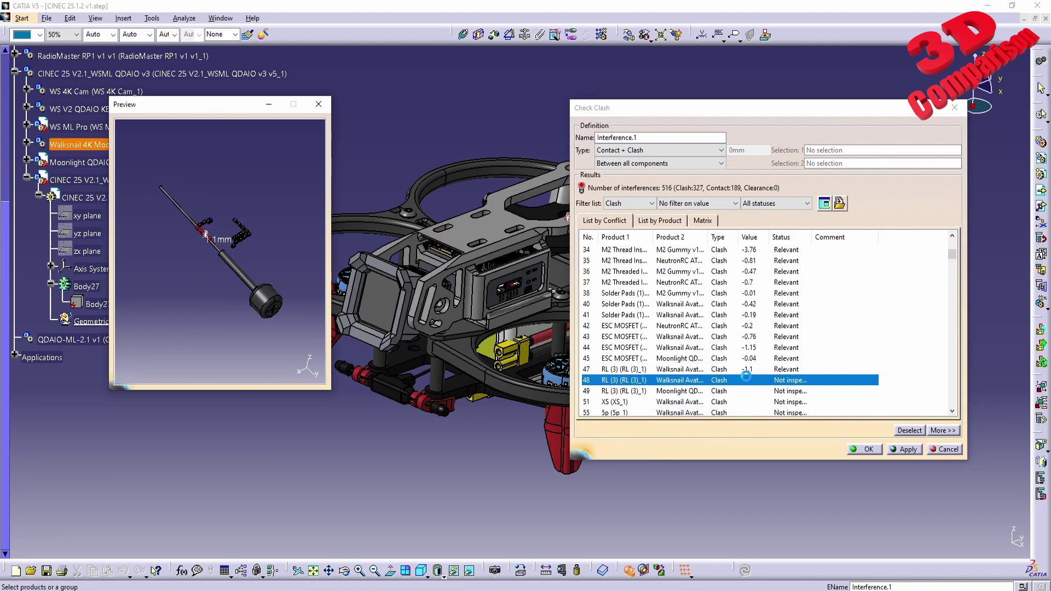
pyautogui.click(750, 392)
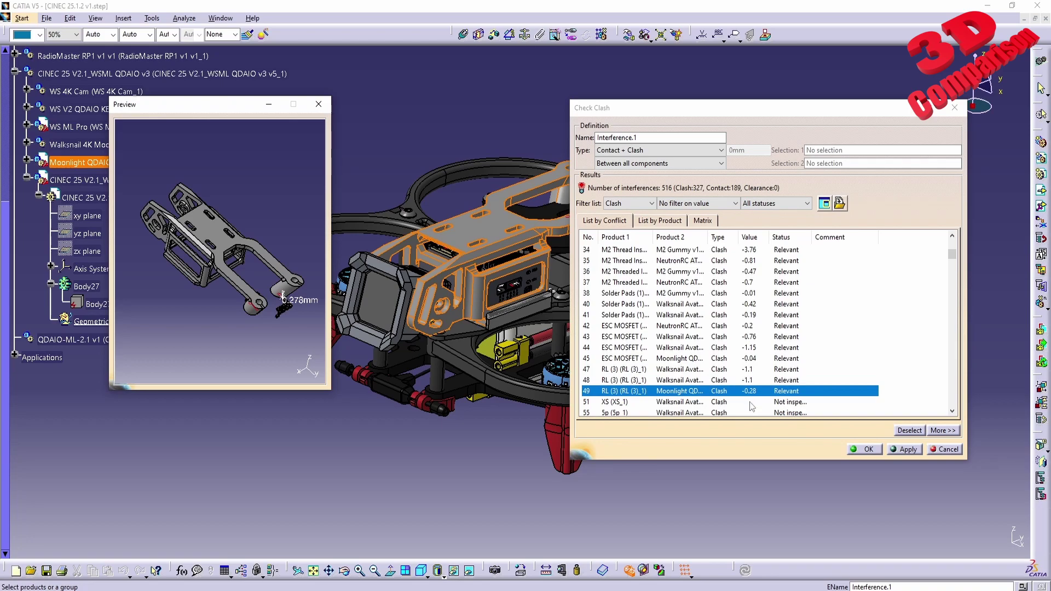
pyautogui.click(752, 403)
pyautogui.scroll(-1, 753, 395)
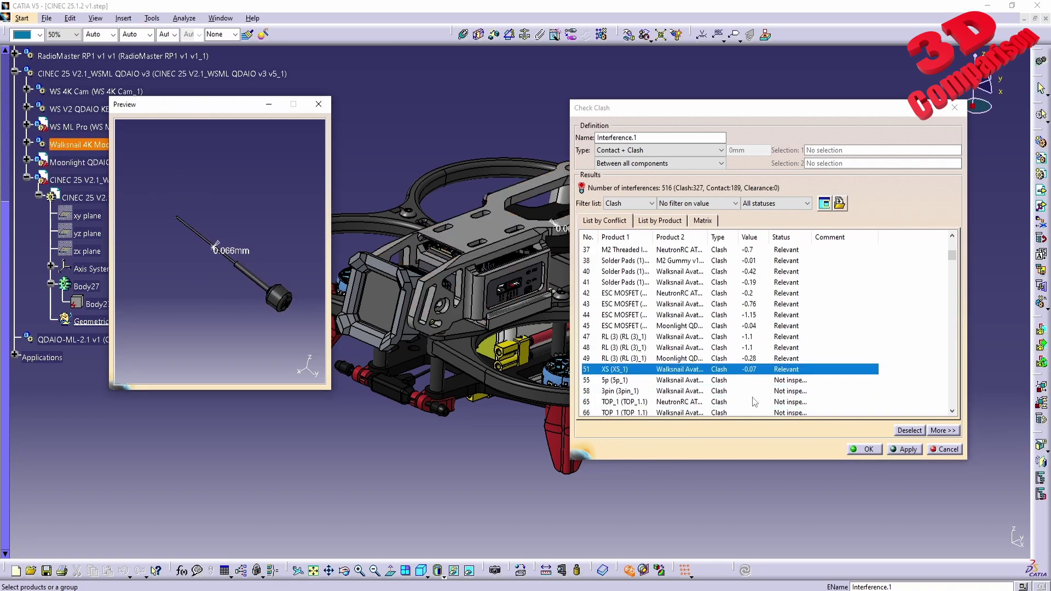
pyautogui.click(751, 382)
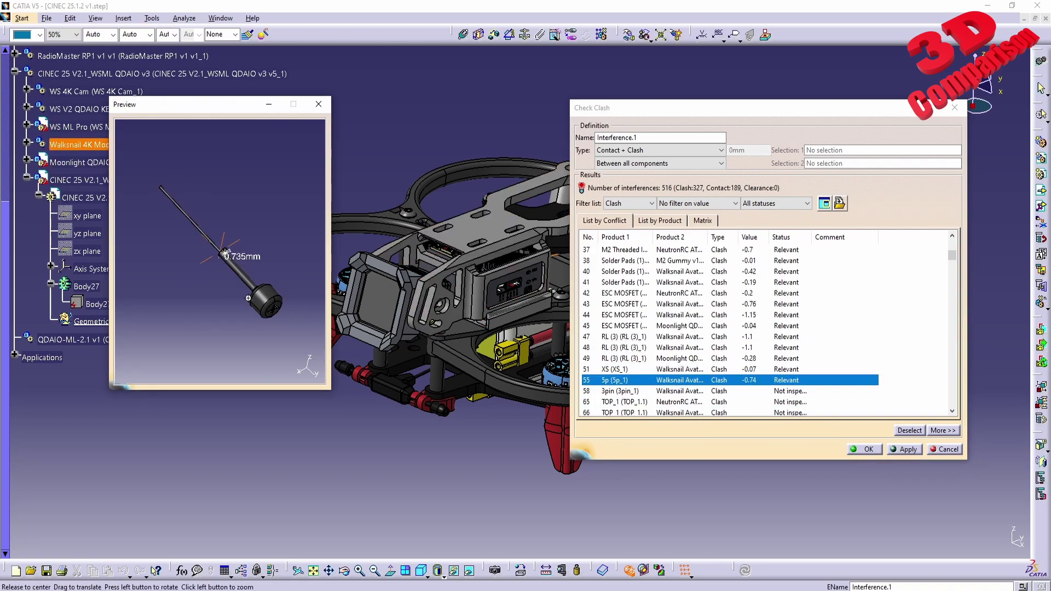
pyautogui.moveTo(227, 257)
pyautogui.mouseDown(button='middle')
pyautogui.moveTo(231, 219)
pyautogui.moveTo(200, 321)
pyautogui.moveTo(238, 225)
pyautogui.mouseUp(button='middle')
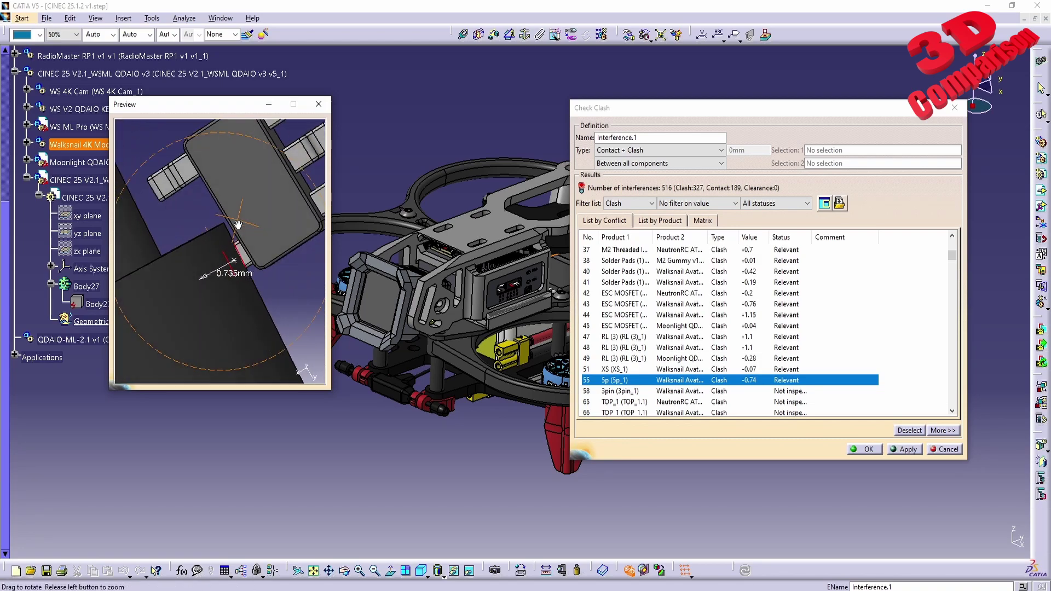
# Mark clashes 58, 65, 66, 67, 70 and 71 Relevant
pyautogui.click(750, 391)
pyautogui.click(759, 402)
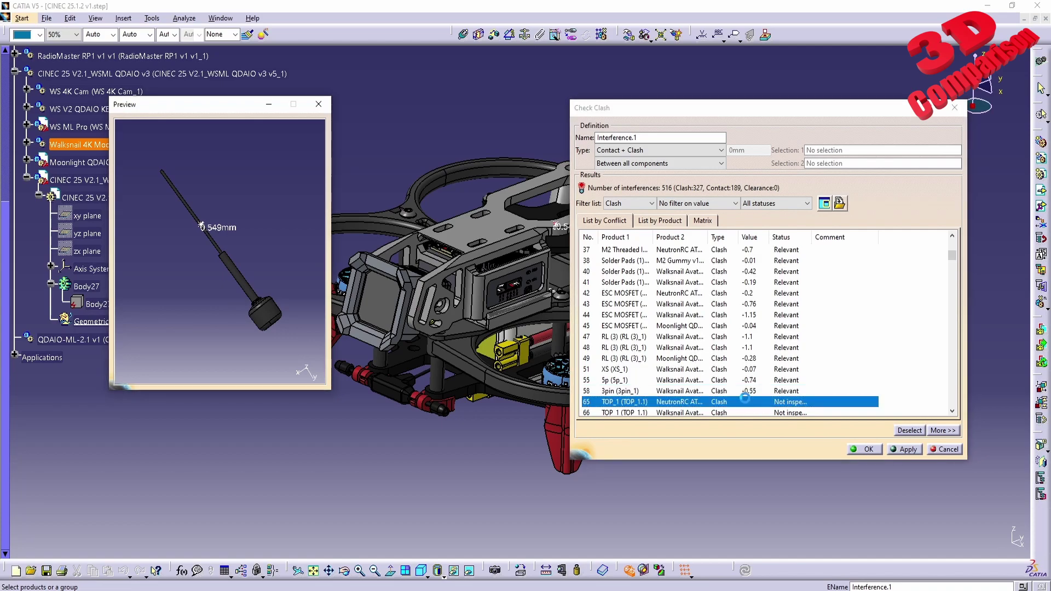
pyautogui.click(759, 412)
pyautogui.click(750, 391)
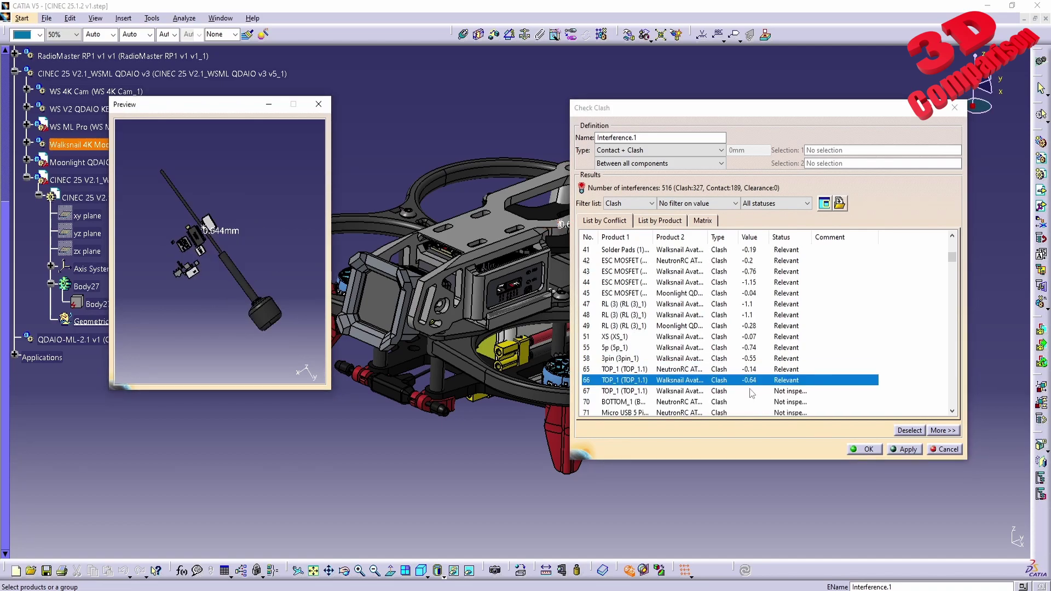
pyautogui.click(756, 404)
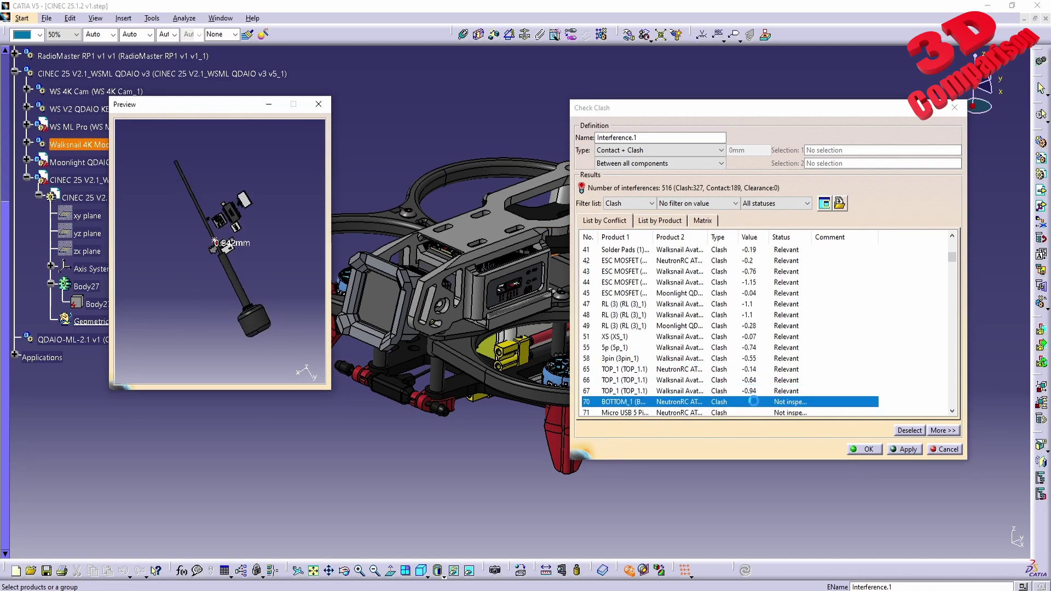
pyautogui.click(749, 380)
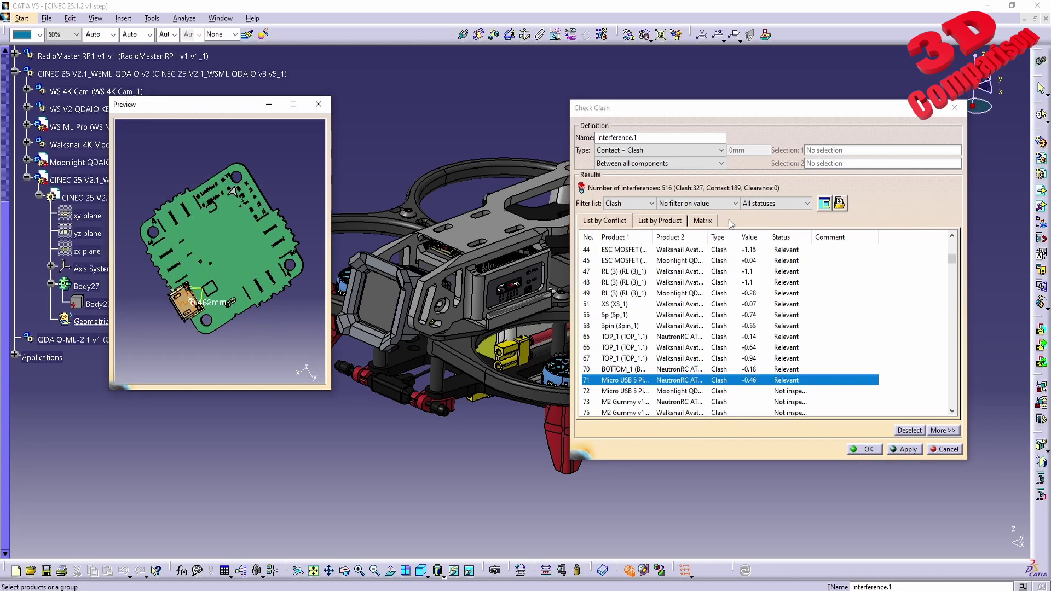
pyautogui.click(735, 204)
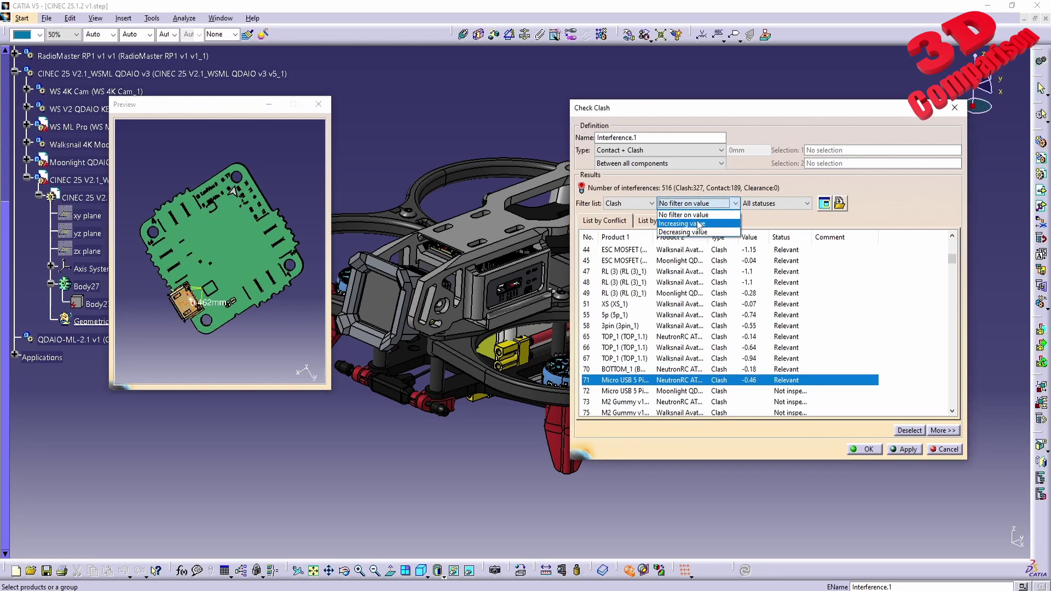
# Sort clashes by increasing value and preview the deepest, No. 32 at -5.64, from several angles
pyautogui.click(705, 223)
pyautogui.click(752, 240)
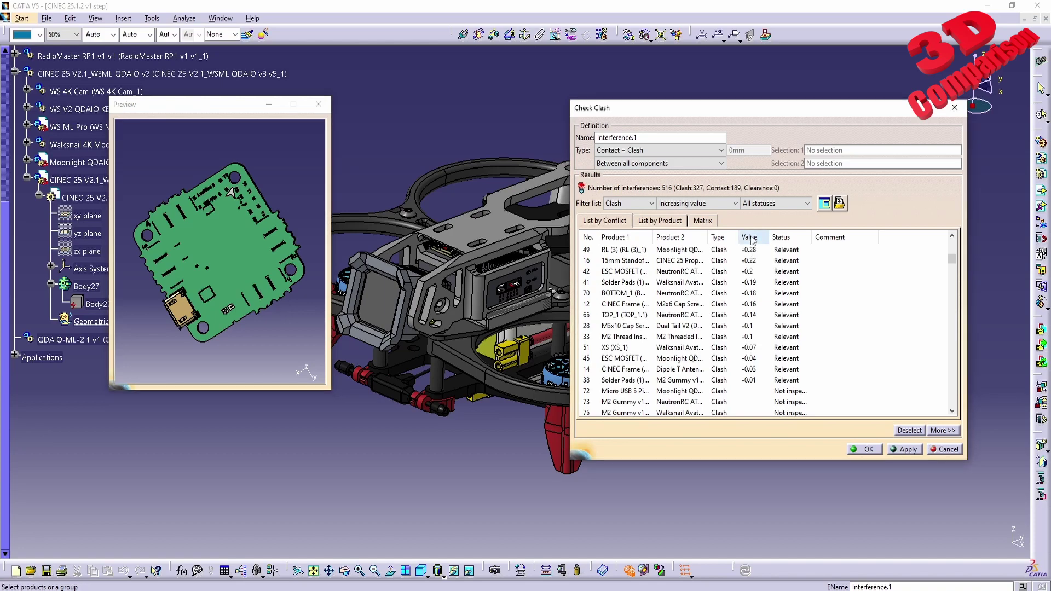
pyautogui.moveTo(954, 261); pyautogui.dragTo(954, 244)
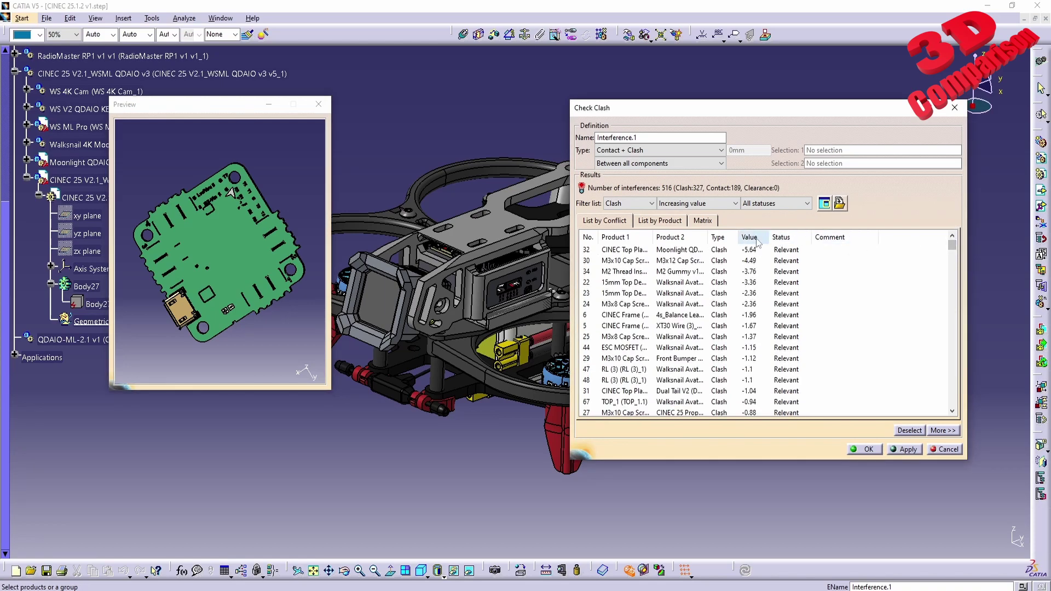
pyautogui.click(743, 251)
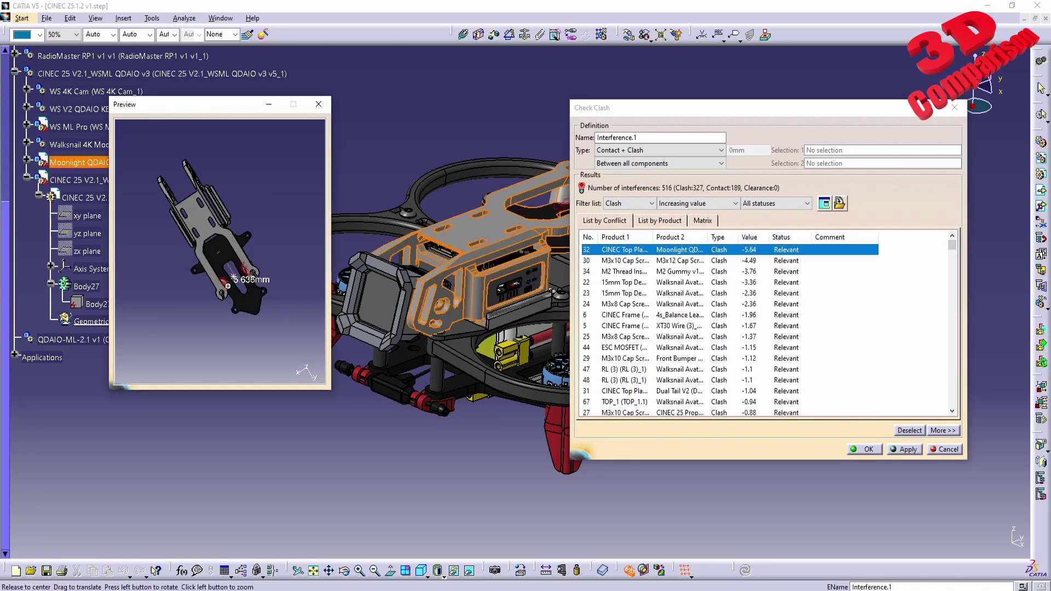
pyautogui.moveTo(223, 276)
pyautogui.mouseDown(button='middle')
pyautogui.moveTo(176, 265)
pyautogui.moveTo(264, 179)
pyautogui.mouseUp(button='middle')
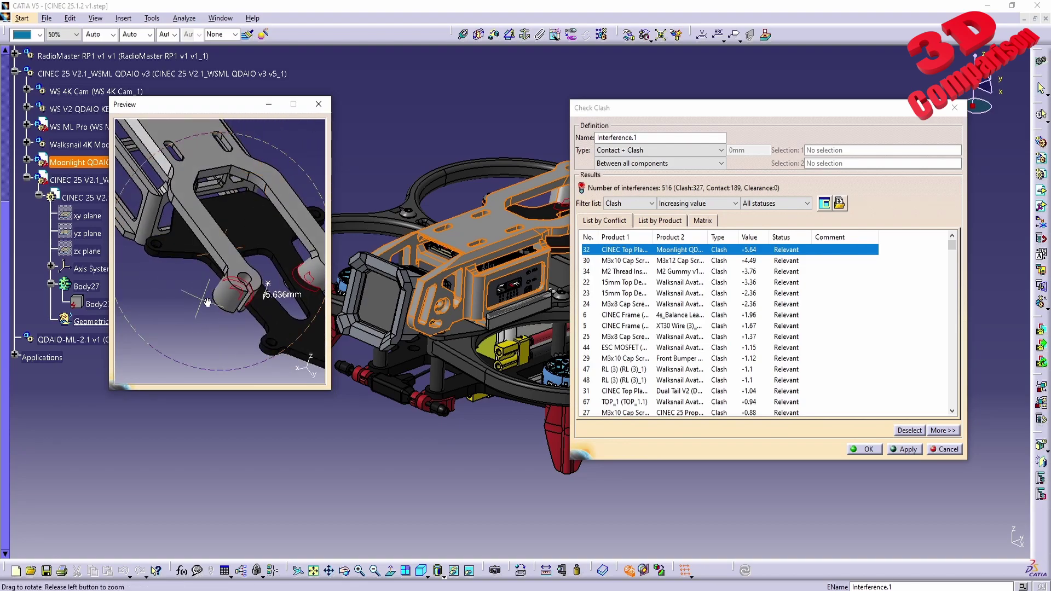
pyautogui.moveTo(208, 303); pyautogui.dragTo(284, 276, button='middle')
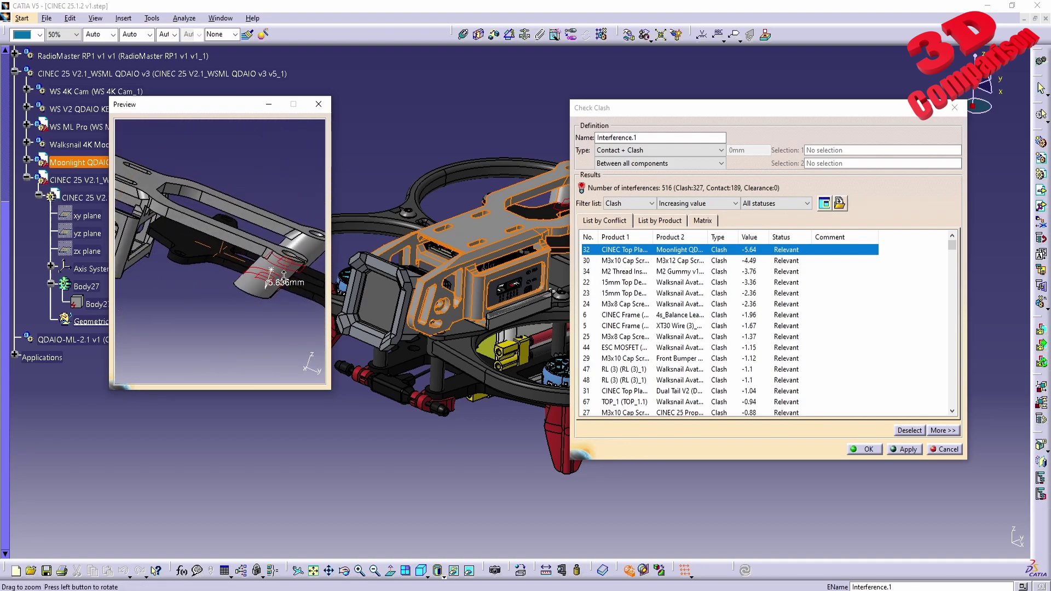
# Confirm and close the clash check, then orbit the full drone assembly
pyautogui.click(878, 454)
pyautogui.moveTo(854, 453)
pyautogui.mouseDown(button='middle')
pyautogui.moveTo(694, 411)
pyautogui.moveTo(845, 362)
pyautogui.mouseUp(button='middle')
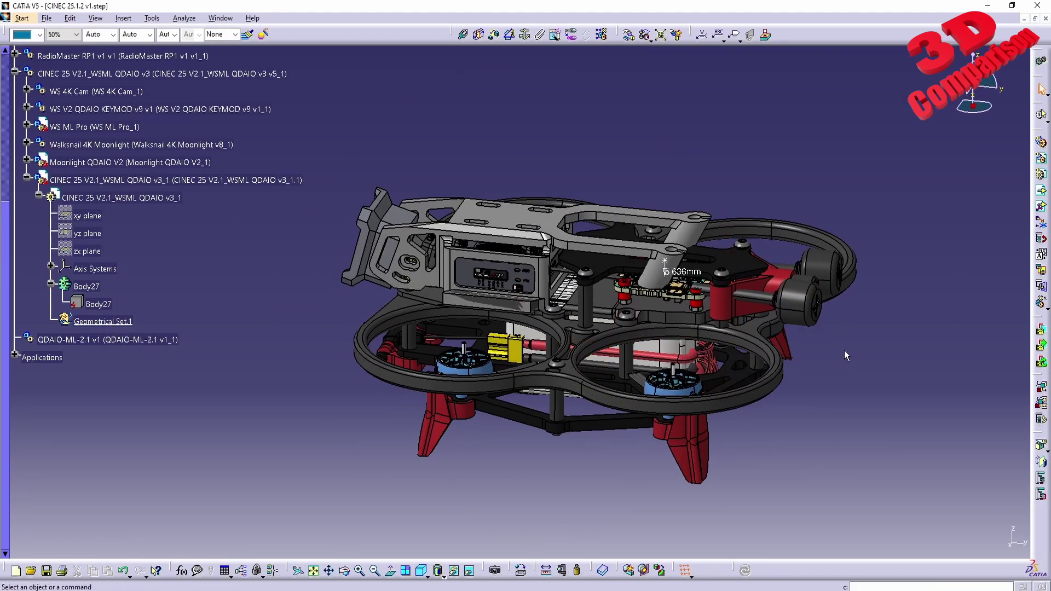
pyautogui.moveTo(671, 137)
pyautogui.mouseDown(button='middle')
pyautogui.moveTo(683, 293)
pyautogui.moveTo(485, 128)
pyautogui.moveTo(528, 242)
pyautogui.moveTo(677, 519)
pyautogui.mouseUp(button='middle')
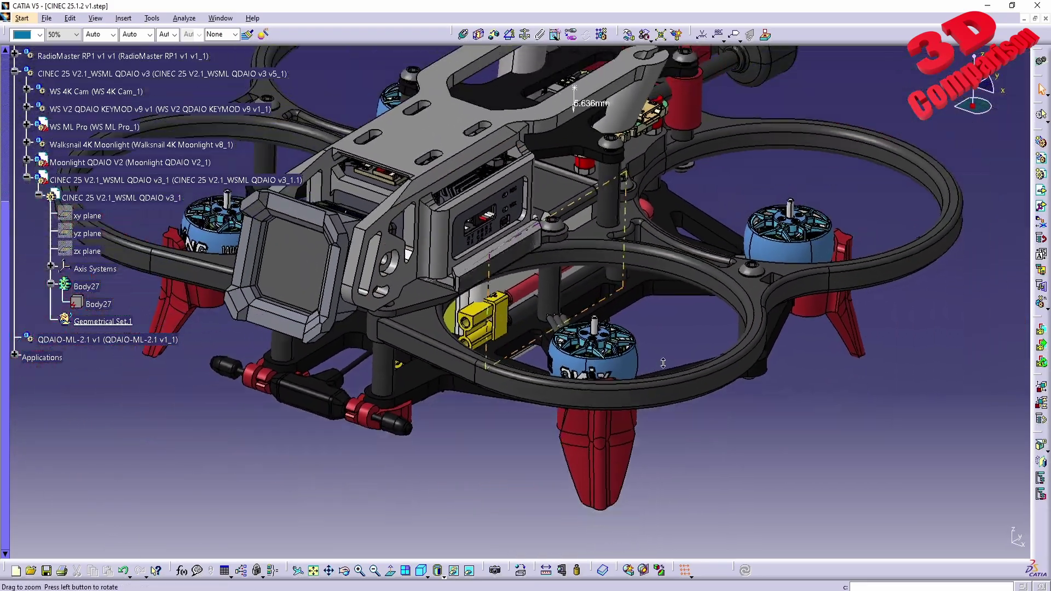
pyautogui.click(645, 571)
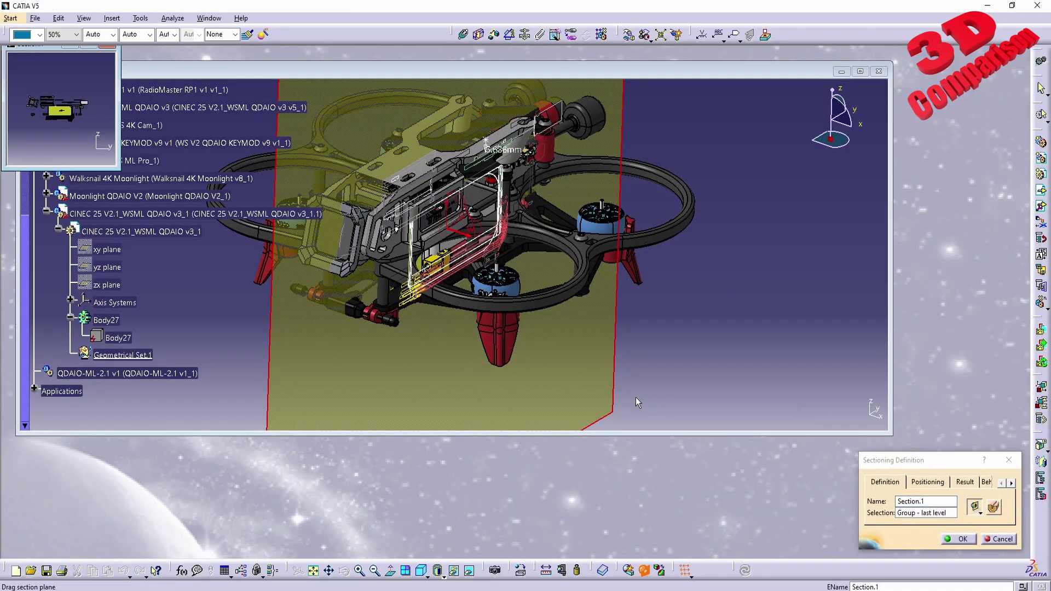
pyautogui.click(994, 507)
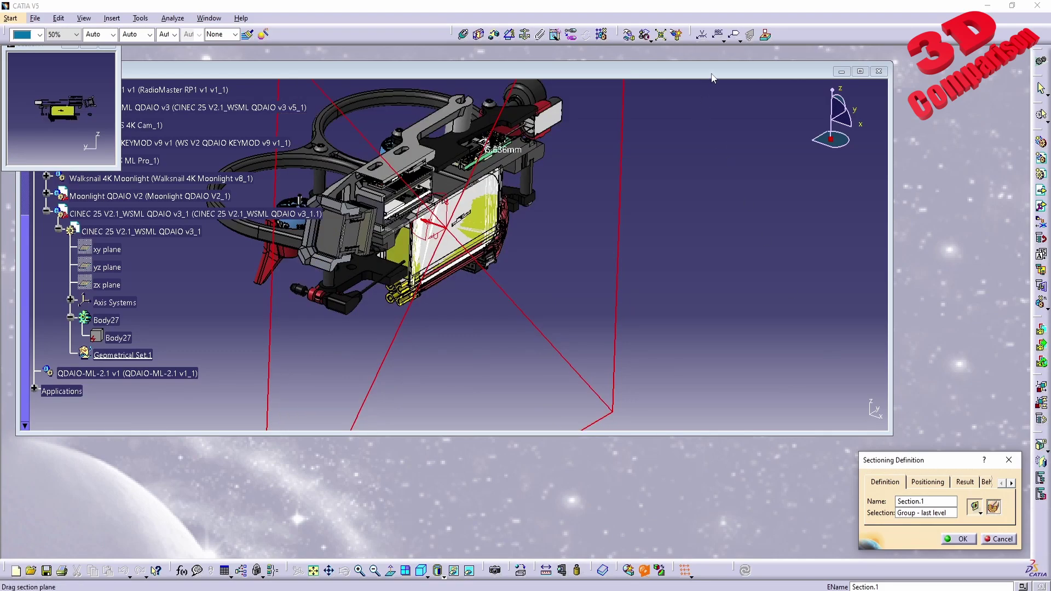
pyautogui.click(861, 71)
pyautogui.moveTo(675, 269)
pyautogui.mouseDown(button='middle')
pyautogui.moveTo(576, 319)
pyautogui.moveTo(648, 296)
pyautogui.mouseUp(button='middle')
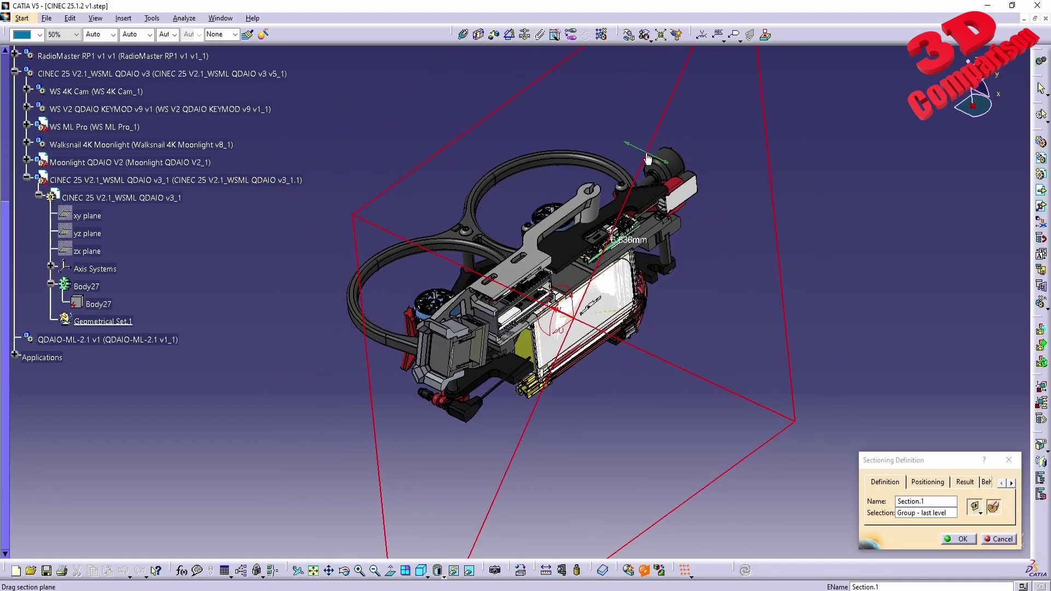
pyautogui.moveTo(647, 160)
pyautogui.mouseDown(button='middle')
pyautogui.moveTo(621, 362)
pyautogui.moveTo(581, 229)
pyautogui.mouseUp(button='middle')
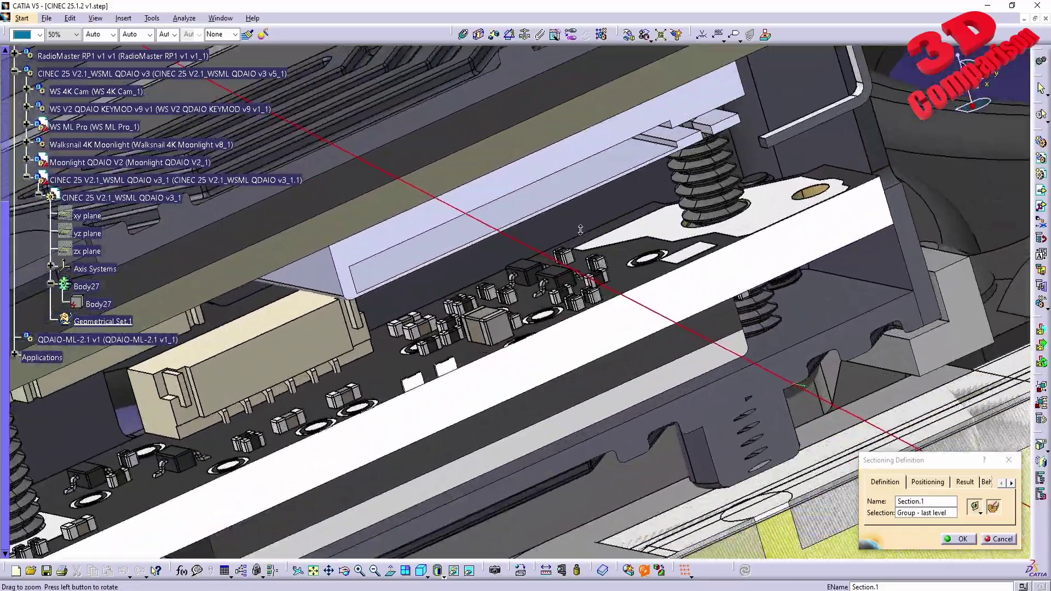
pyautogui.moveTo(467, 377); pyautogui.dragTo(481, 349, button='middle')
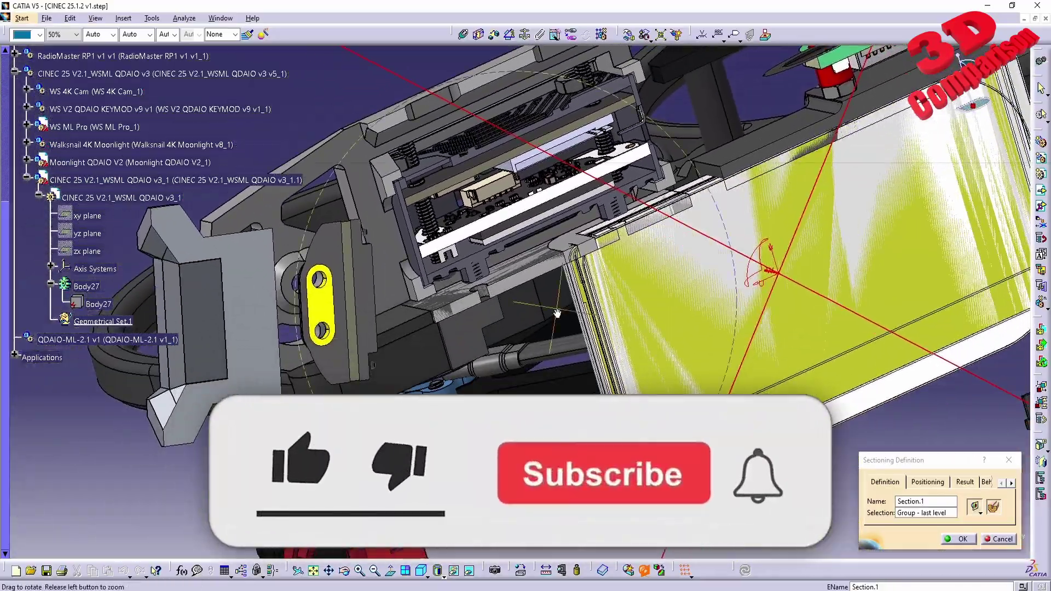
pyautogui.moveTo(585, 273)
pyautogui.mouseDown(button='middle')
pyautogui.moveTo(571, 354)
pyautogui.moveTo(915, 502)
pyautogui.mouseUp(button='middle')
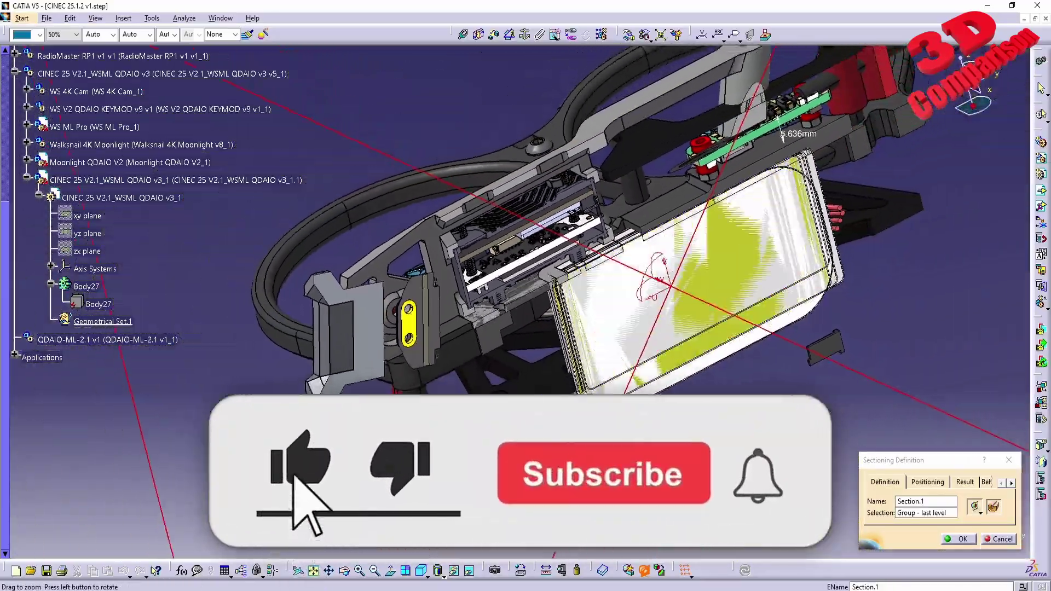
pyautogui.click(1002, 539)
pyautogui.moveTo(684, 328); pyautogui.dragTo(508, 563, button='middle')
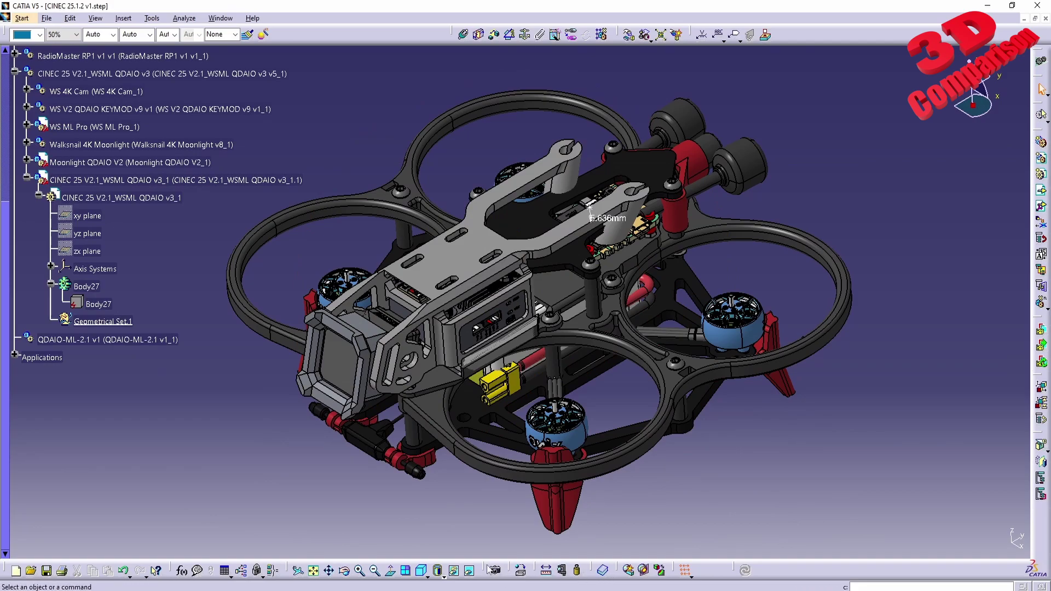
pyautogui.click(469, 572)
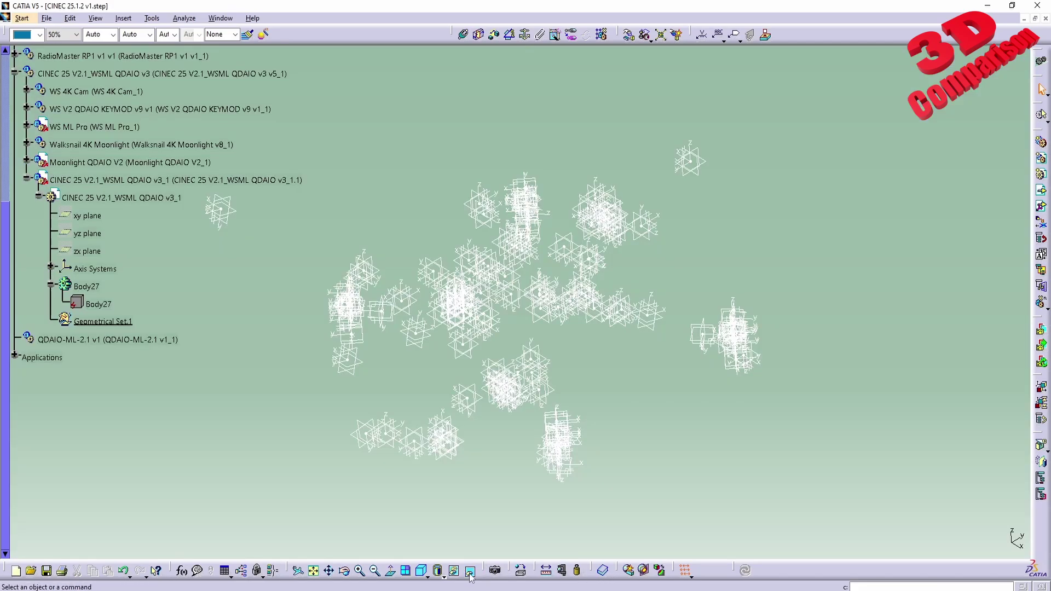
pyautogui.click(470, 572)
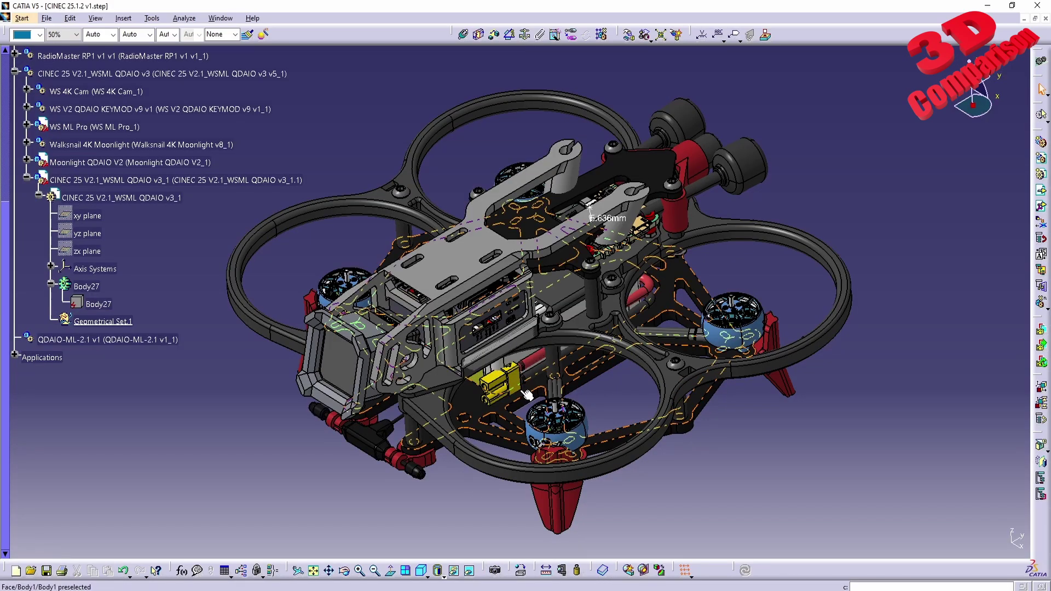